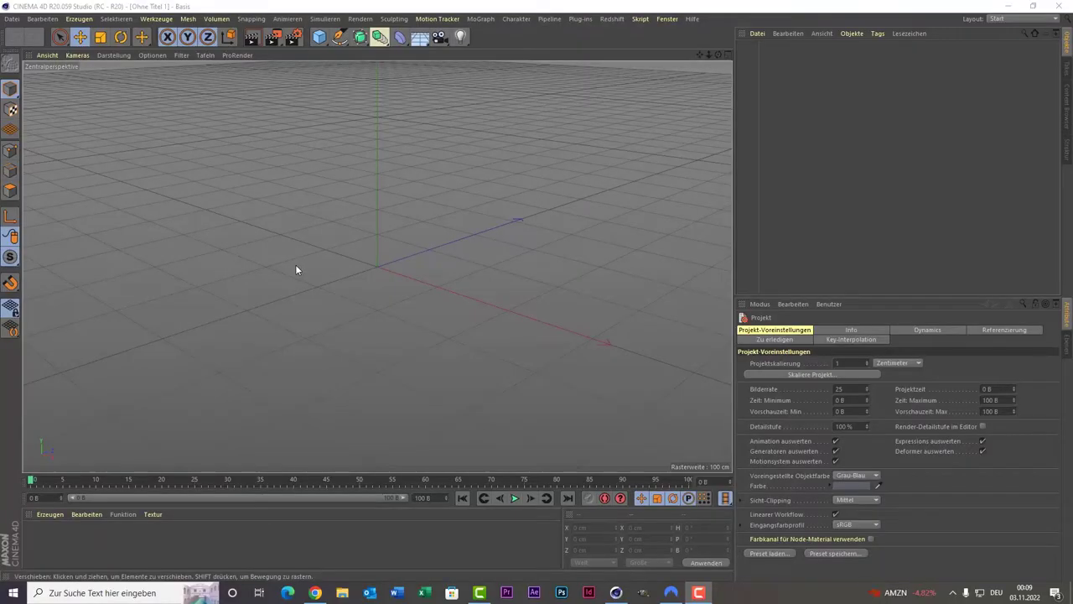
Step: Add a sphere and set the viewport to Gouraud-Shading (Linien)
click(321, 38)
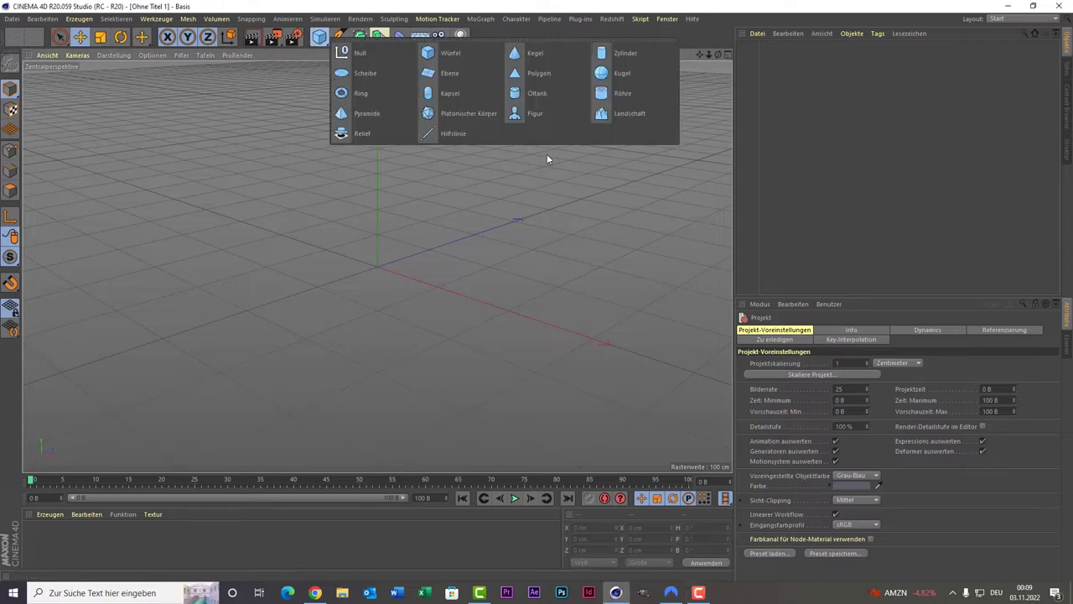
click(655, 76)
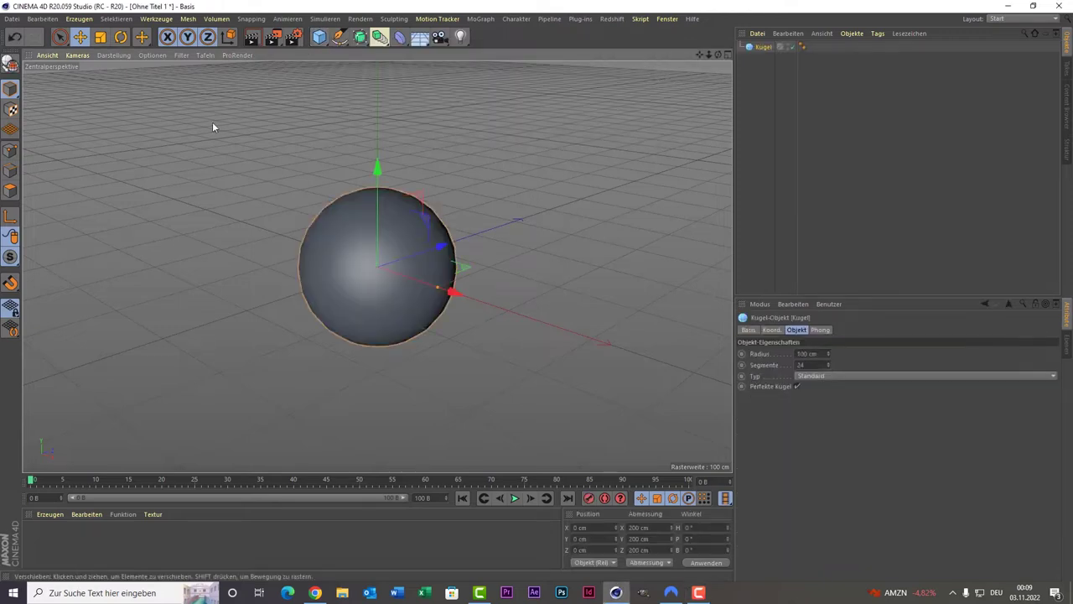
click(126, 55)
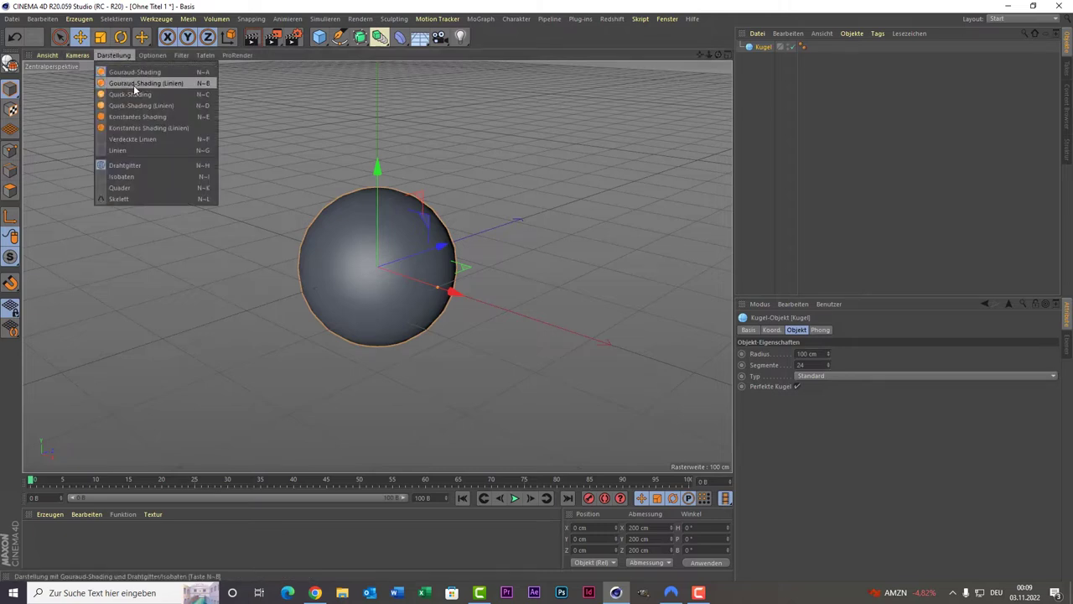
click(134, 84)
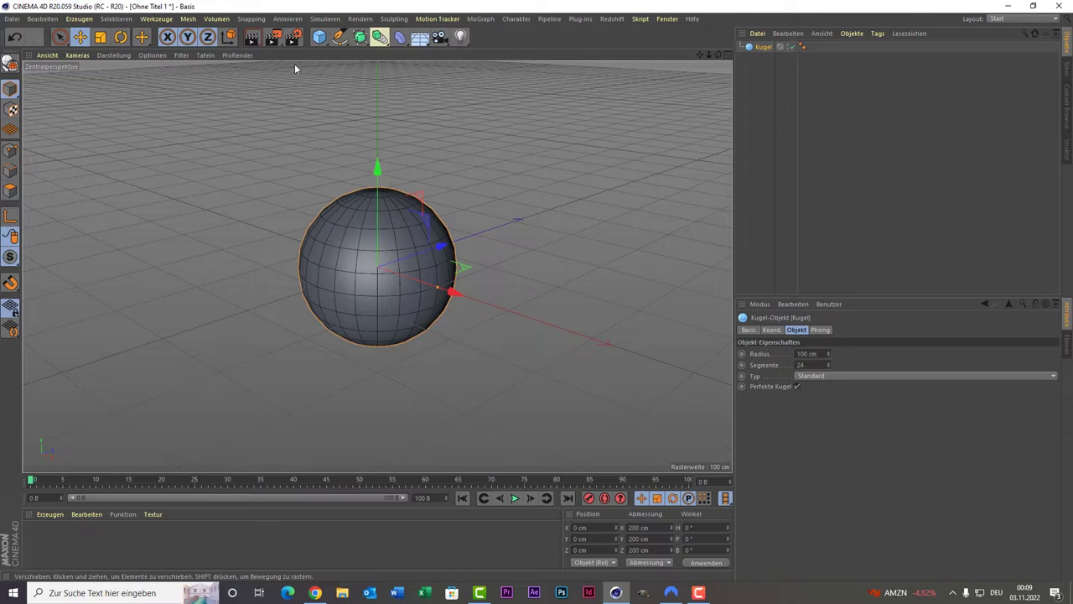
Step: Grow hair on the sphere with Haar erzeugen and test-render the brown fur
click(325, 18)
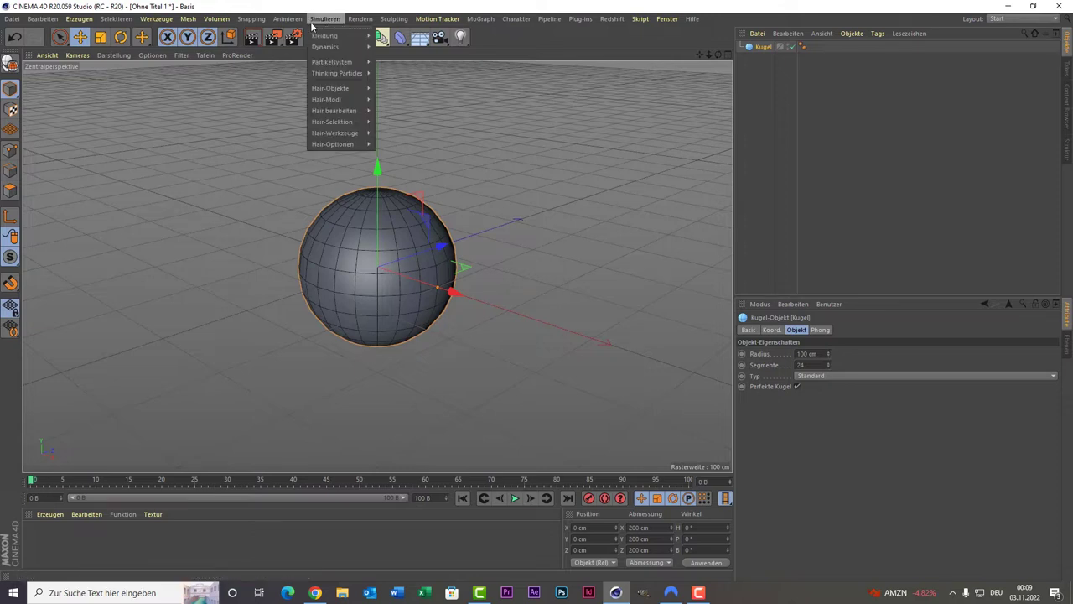
mouse_move(330, 88)
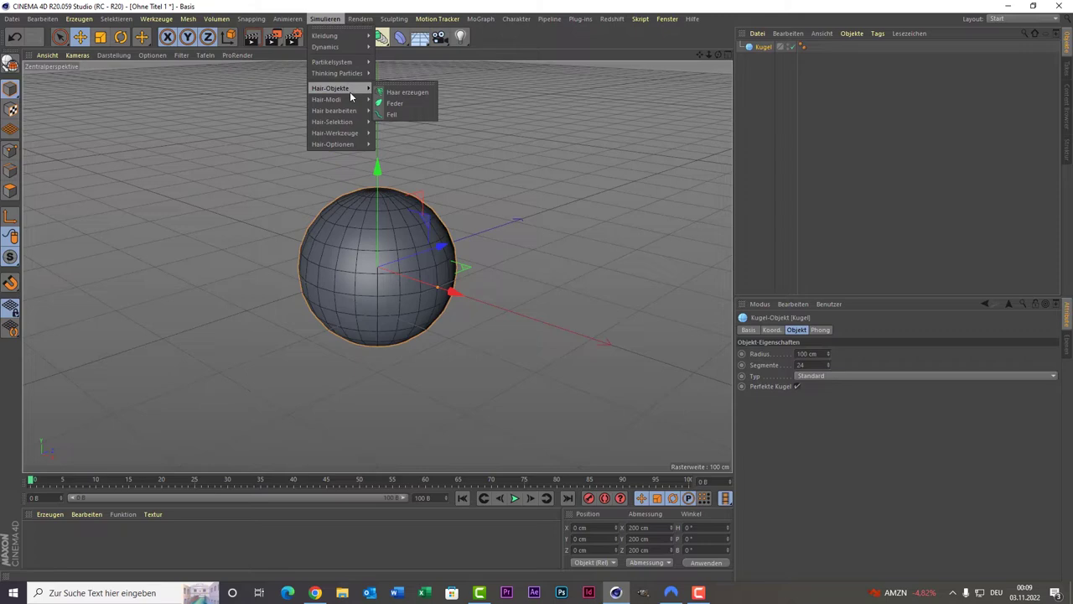
click(408, 92)
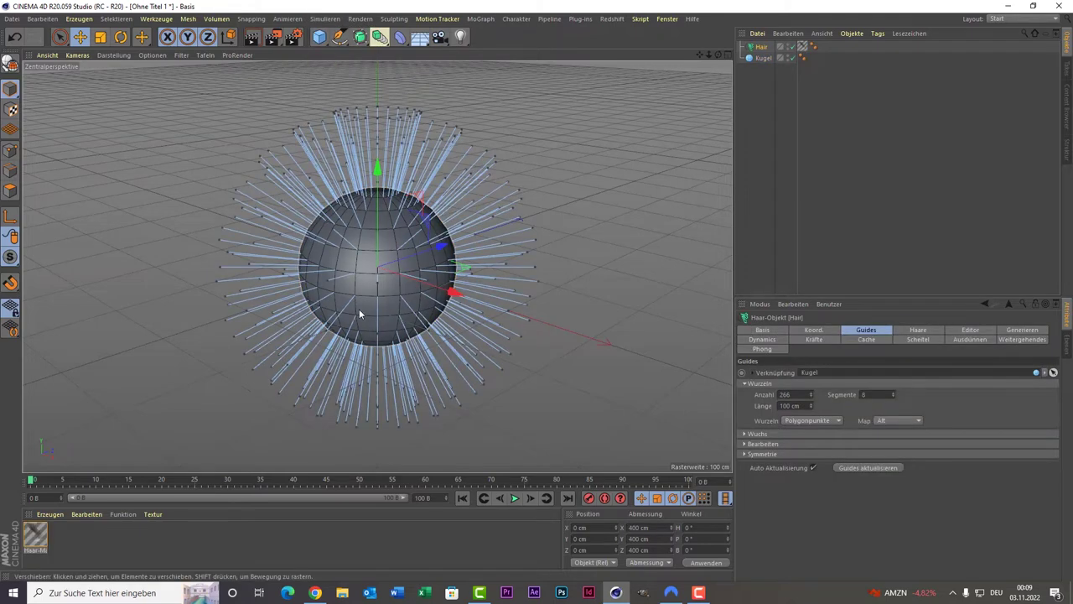
click(254, 37)
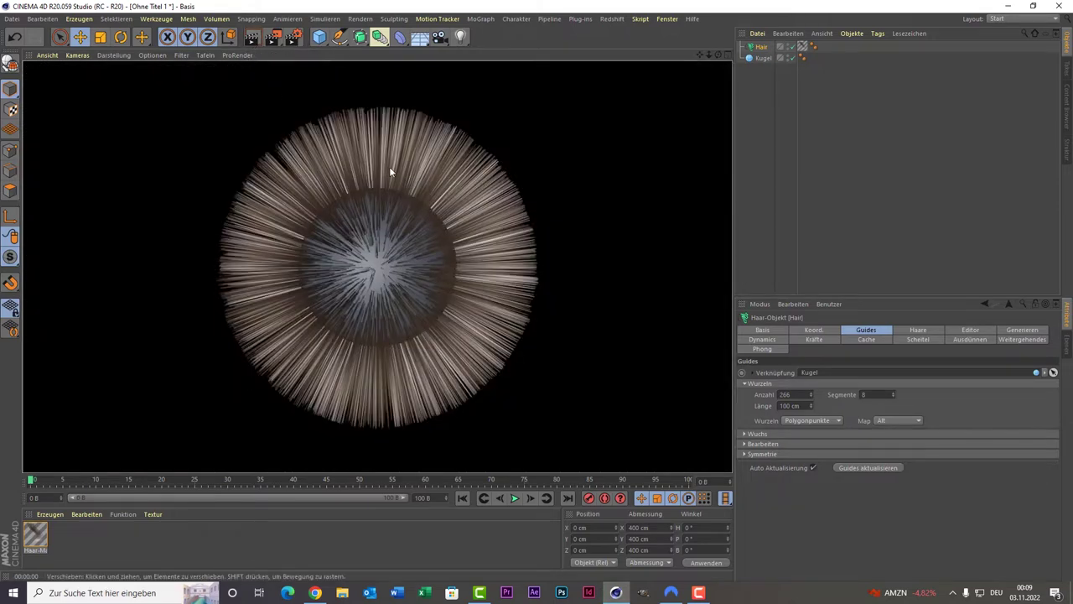
click(599, 125)
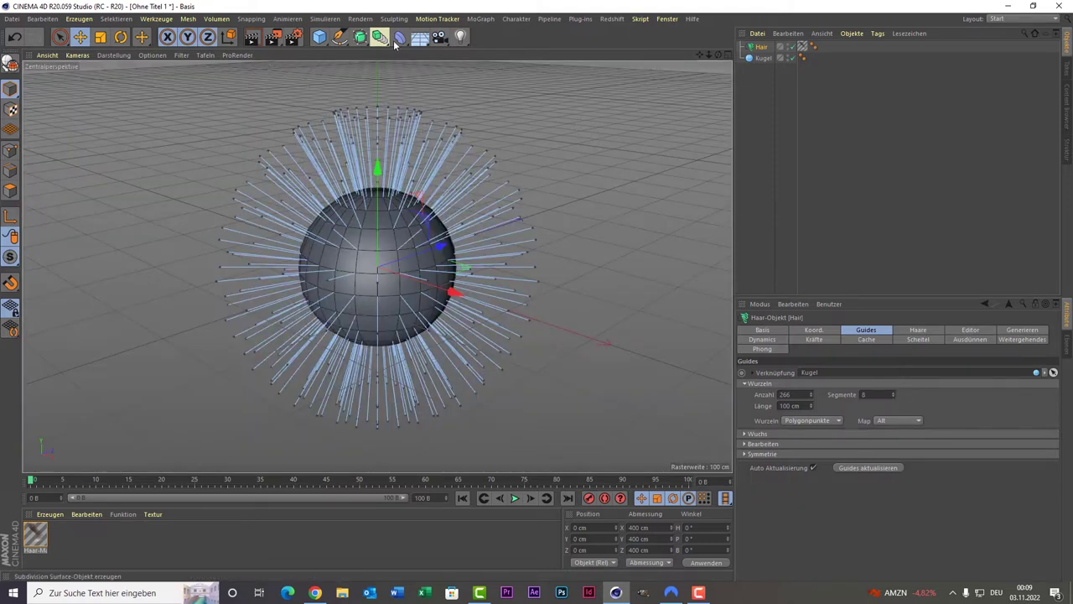
Step: Add a point light in front of the sphere and a copy behind it, using the top view
click(460, 37)
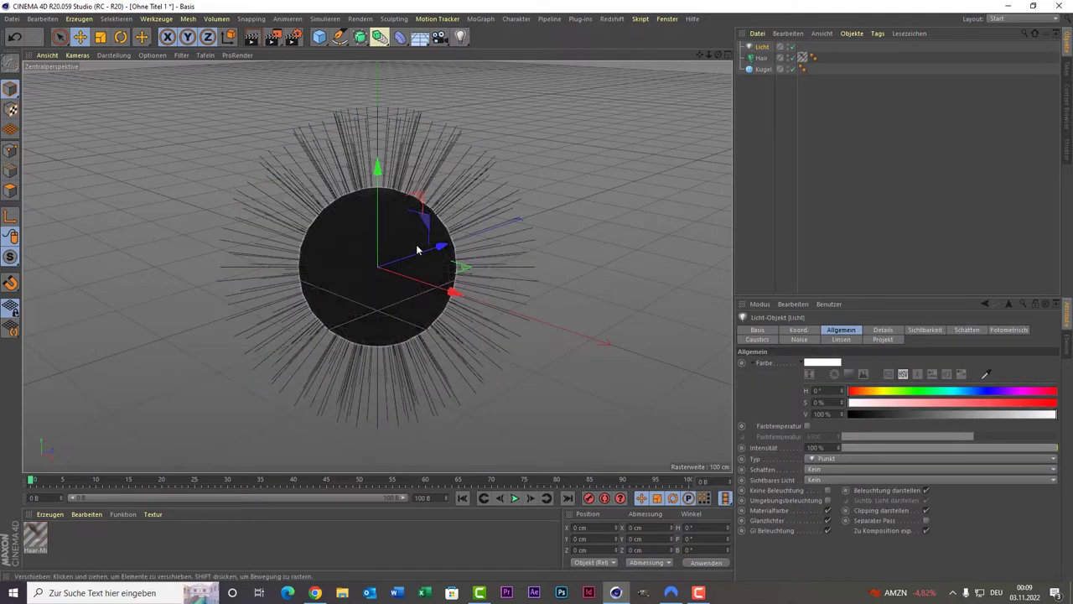
drag(417, 249, 245, 249)
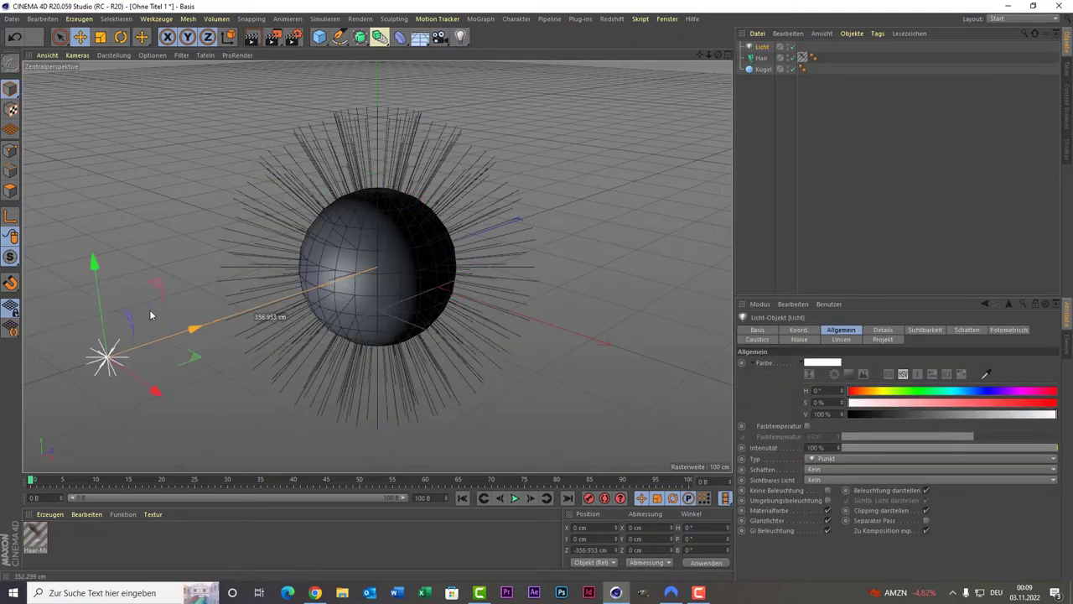
middle_click(245, 248)
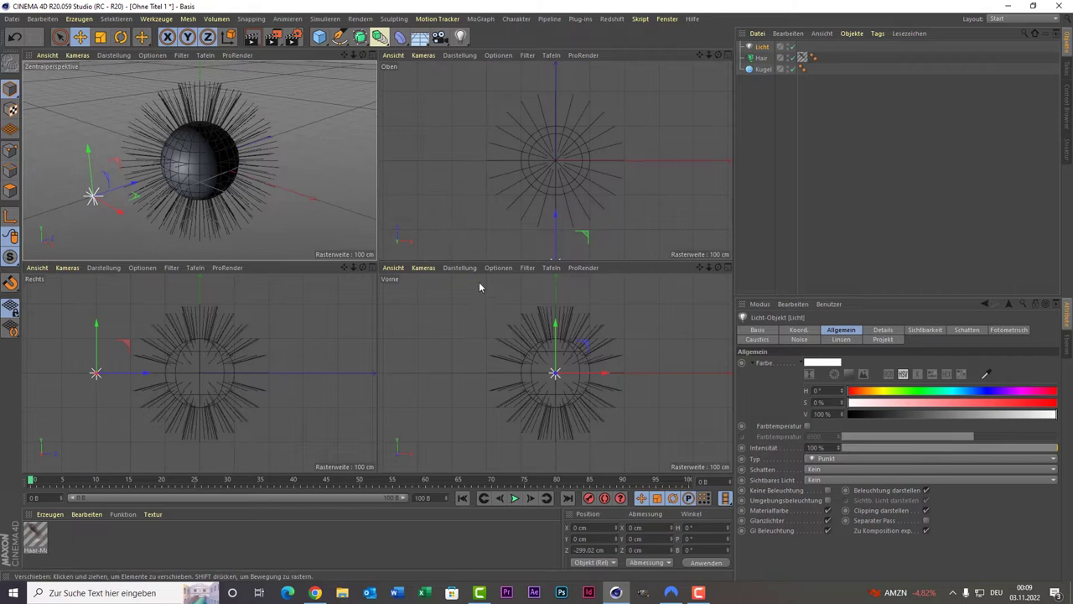
middle_click(489, 189)
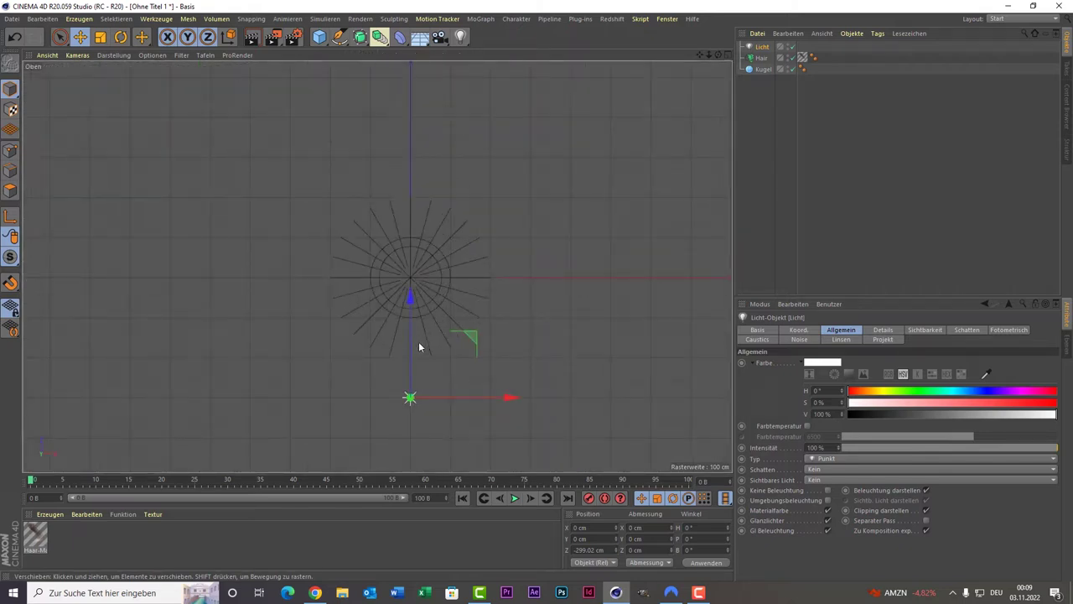
key(ctrl+c)
key(ctrl+v)
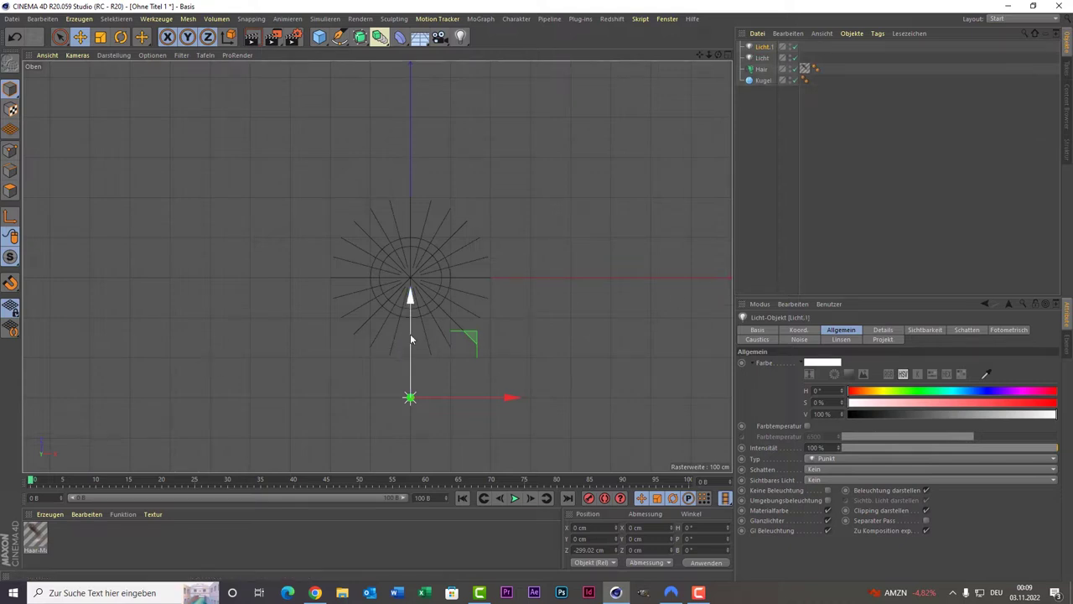
drag(410, 336, 407, 107)
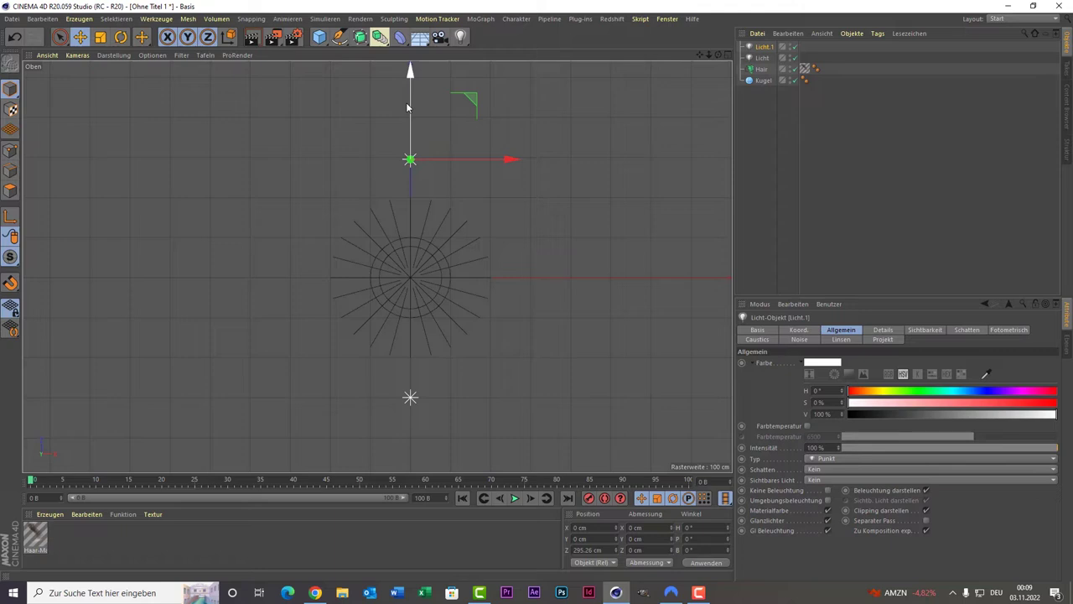
Step: Place two more light copies on the sphere's right and left sides, then return to perspective
key(ctrl+c)
key(ctrl+v)
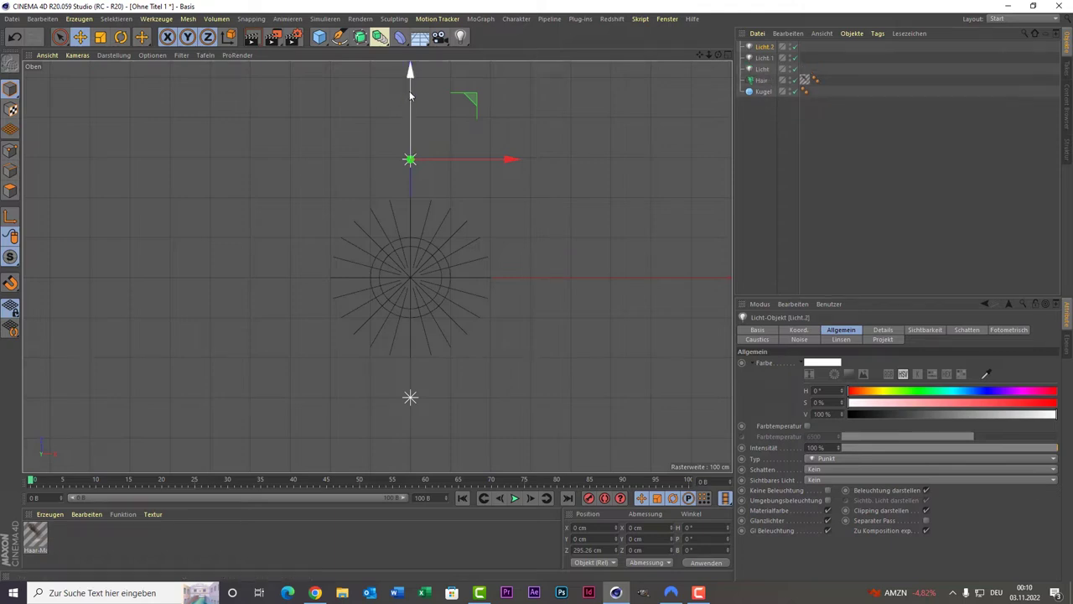
drag(409, 90, 409, 206)
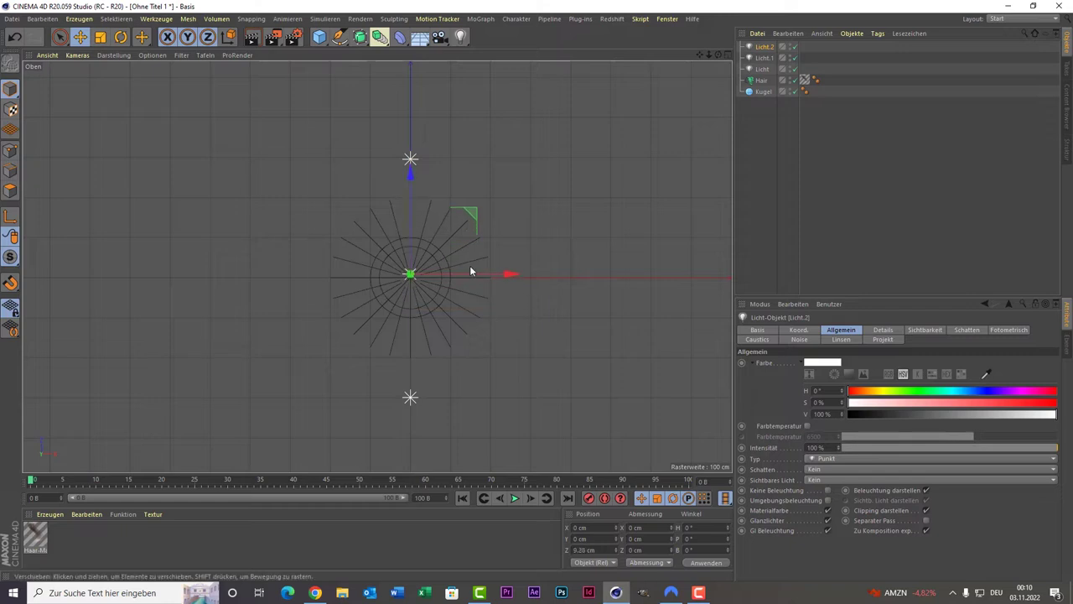
drag(488, 271, 609, 279)
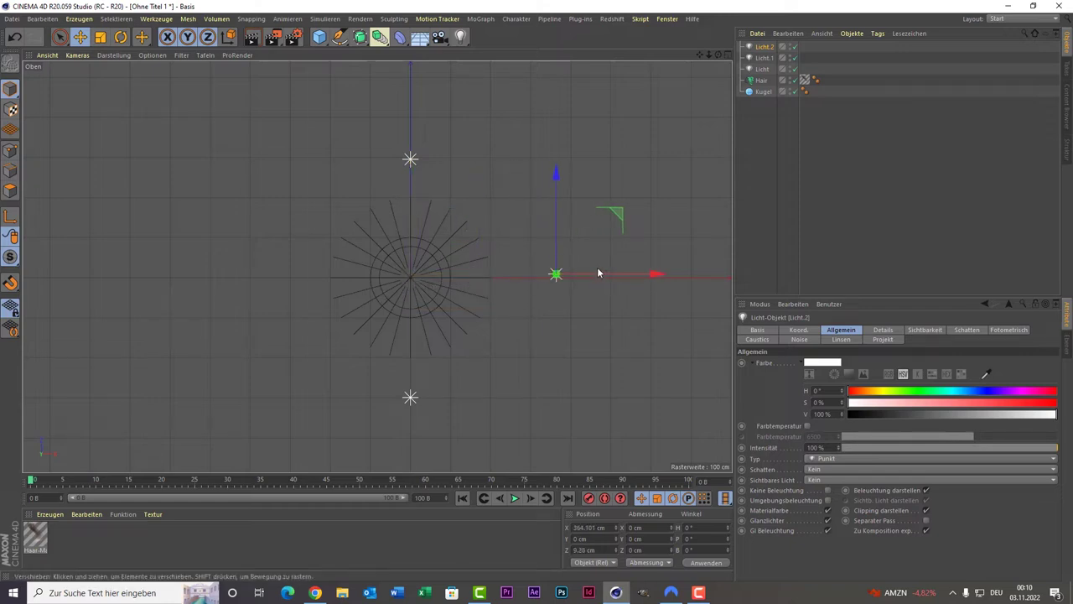
key(ctrl+c)
key(ctrl+v)
drag(598, 268, 318, 263)
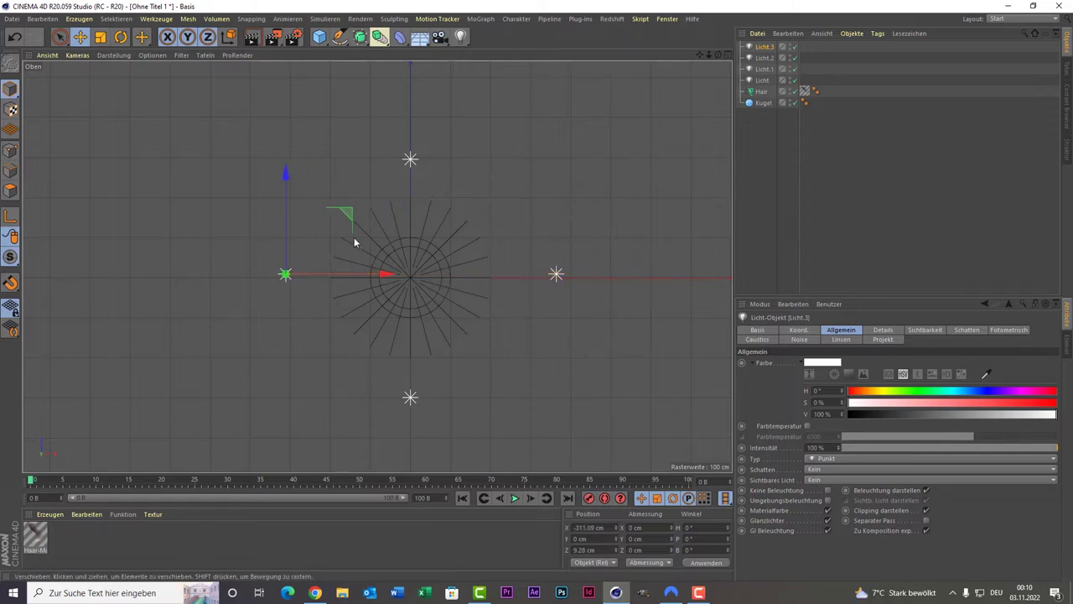
middle_click(341, 240)
middle_click(355, 137)
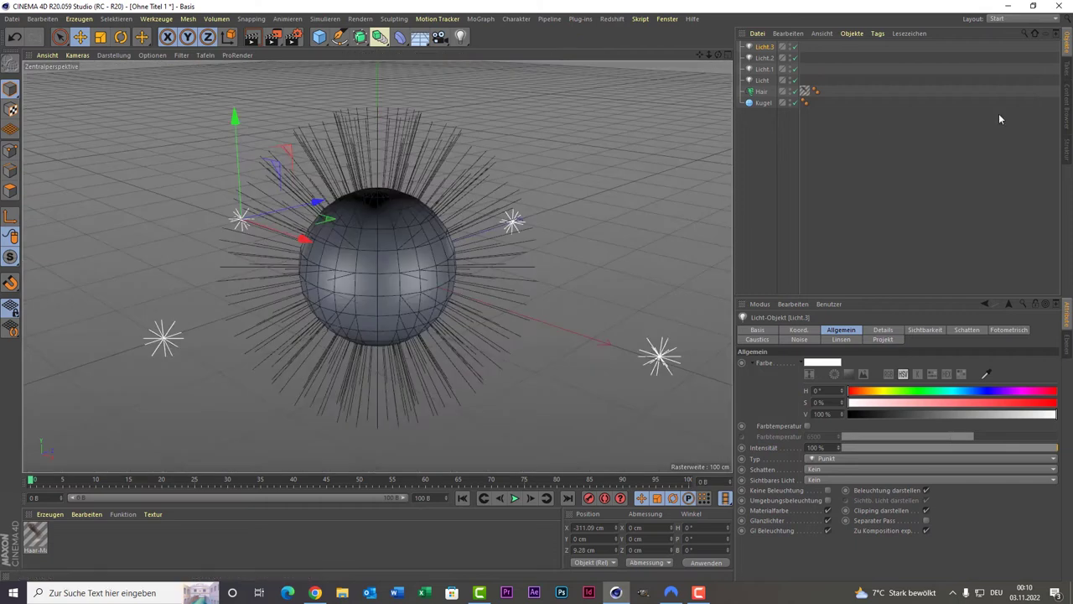
Step: Move all four lights up above the sphere and render to check the lighting
drag(840, 86, 741, 41)
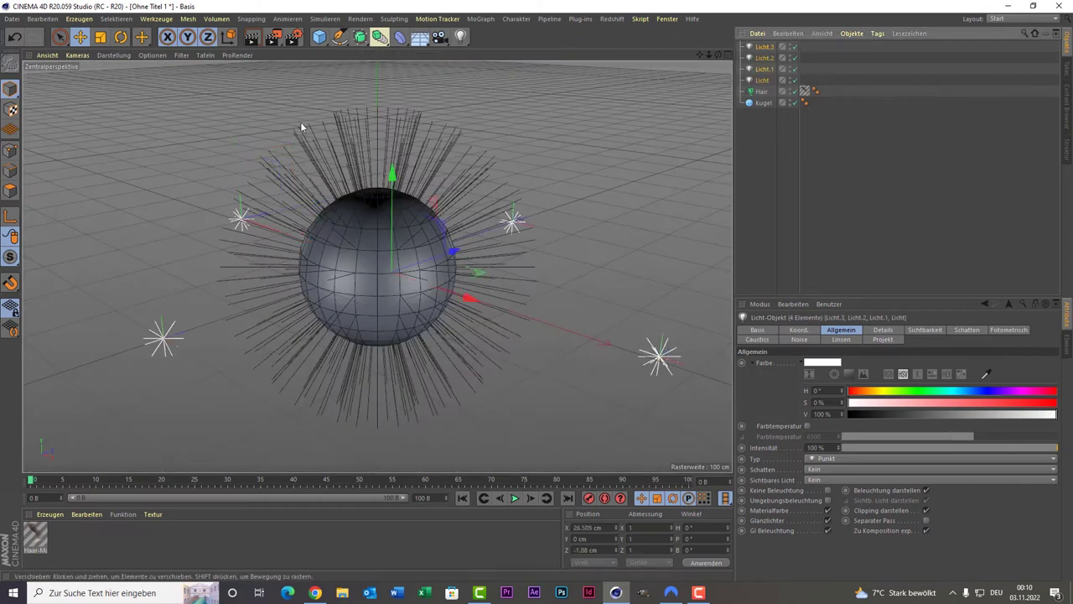
drag(388, 192, 396, 151)
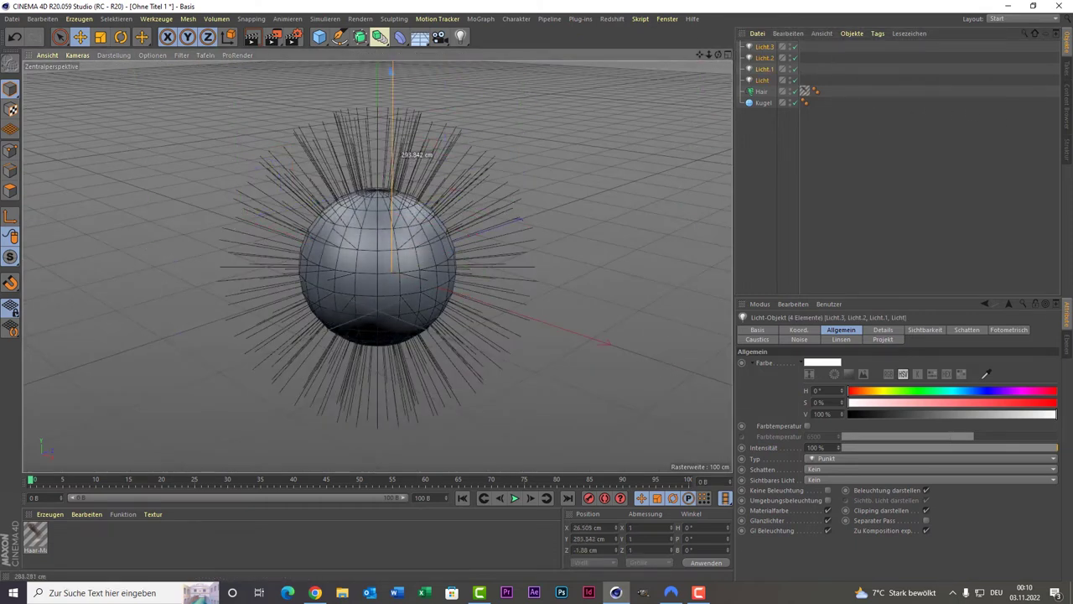
click(254, 37)
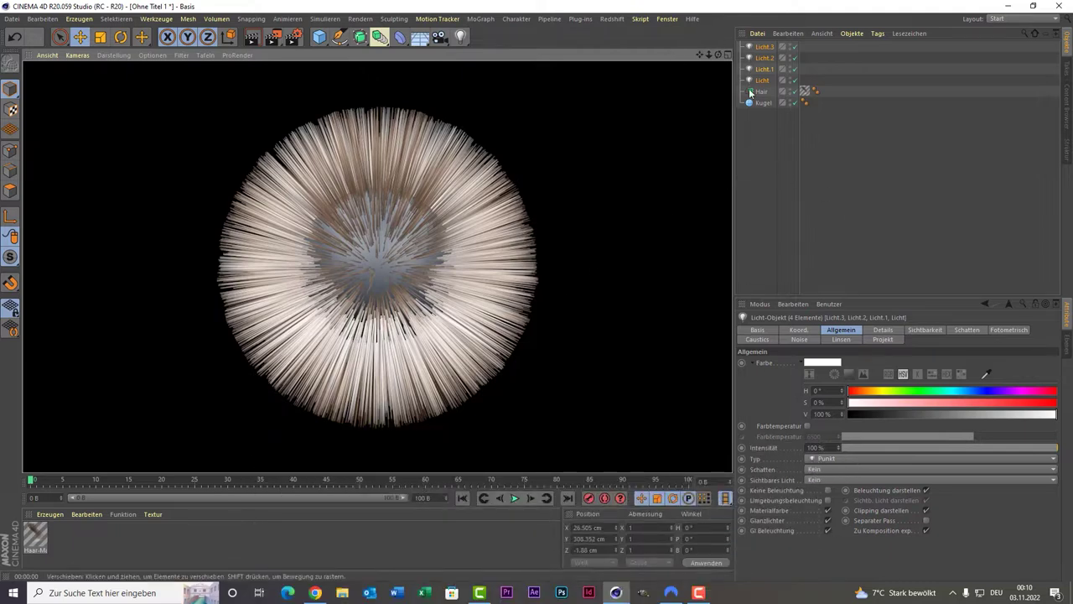
Step: Set the lights' shadows to Shadow Maps (Weich) and render again
click(817, 468)
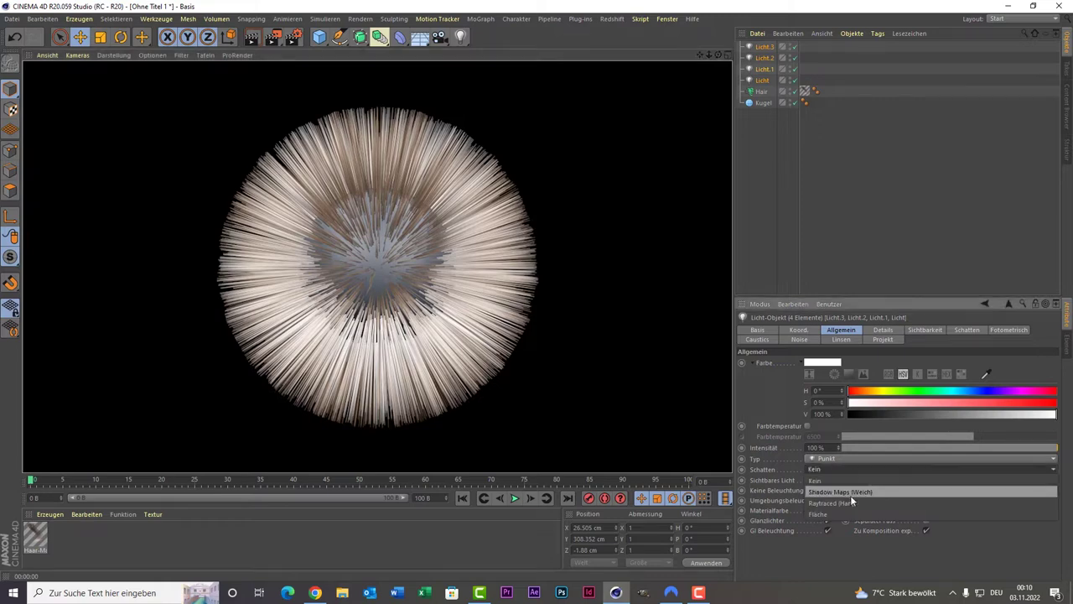
click(850, 494)
click(251, 37)
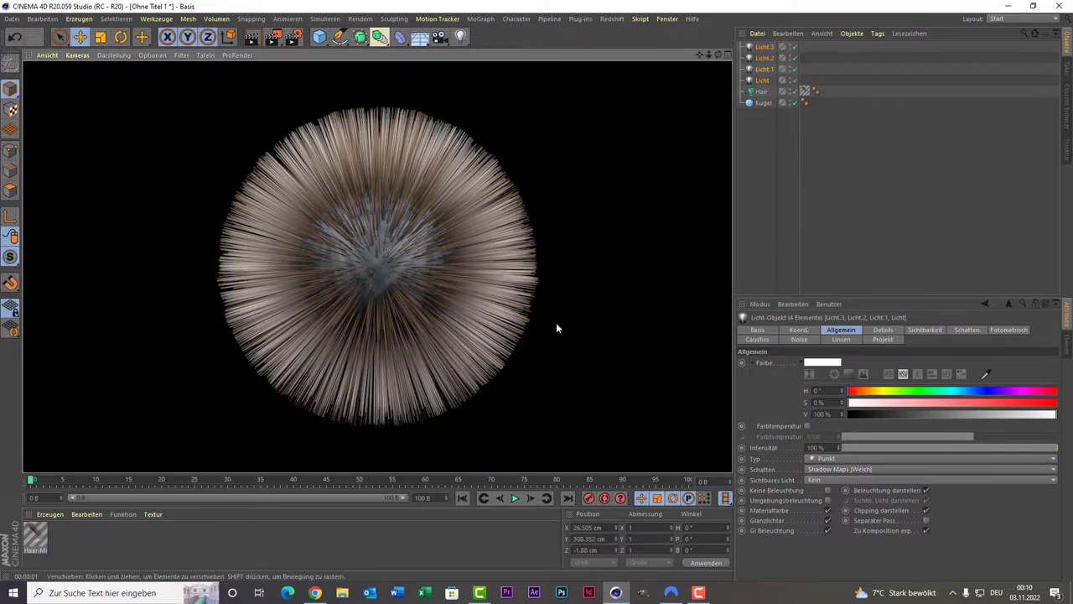
click(974, 89)
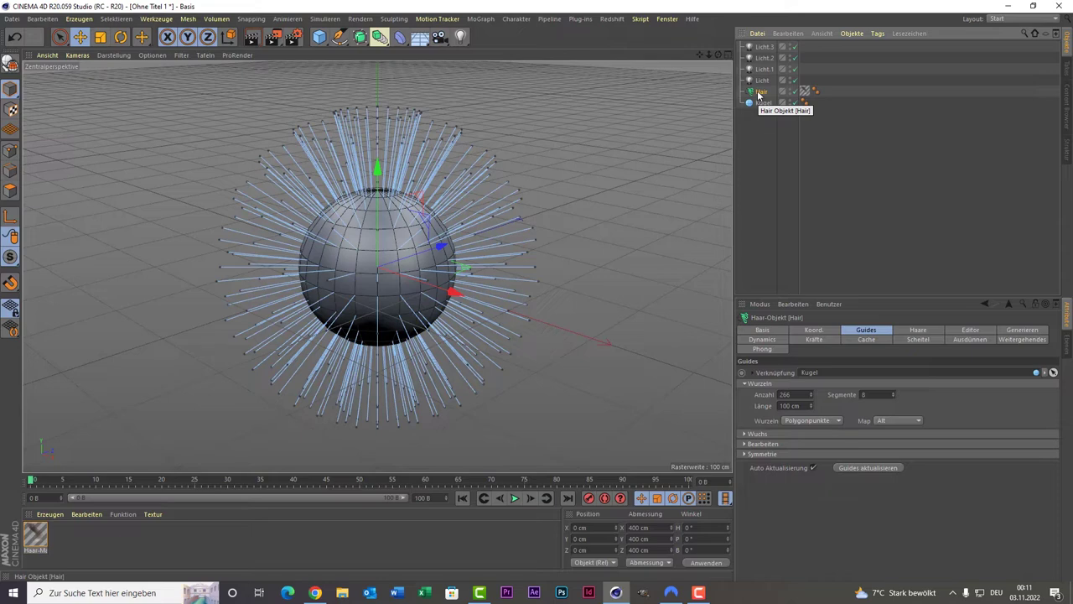
Step: Raise the Hair object's Anzahl from 5000 to 50000 and test-render the denser fur
click(918, 332)
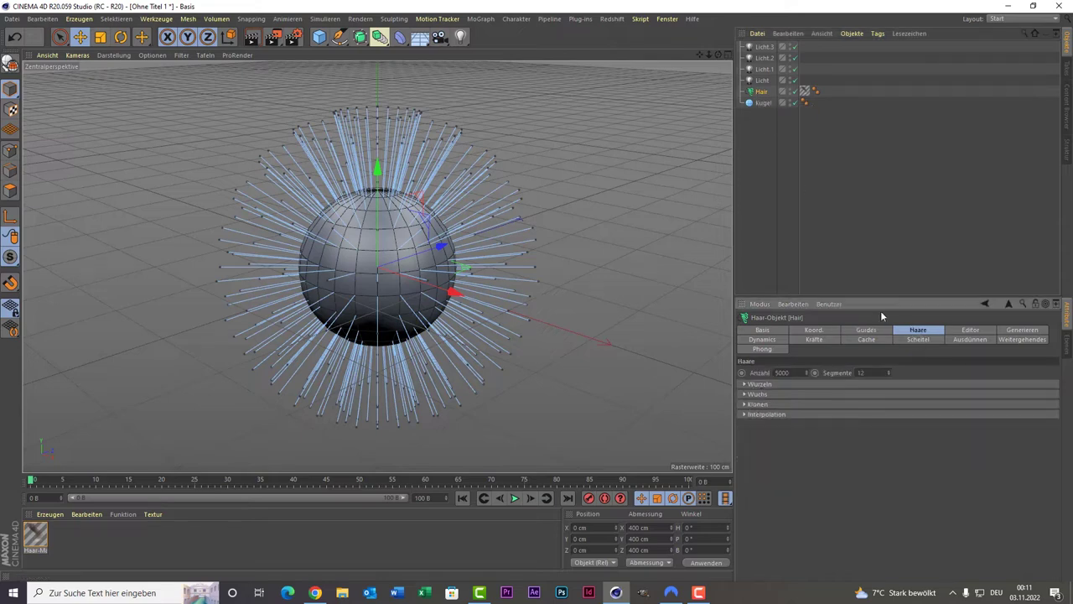
double_click(782, 373)
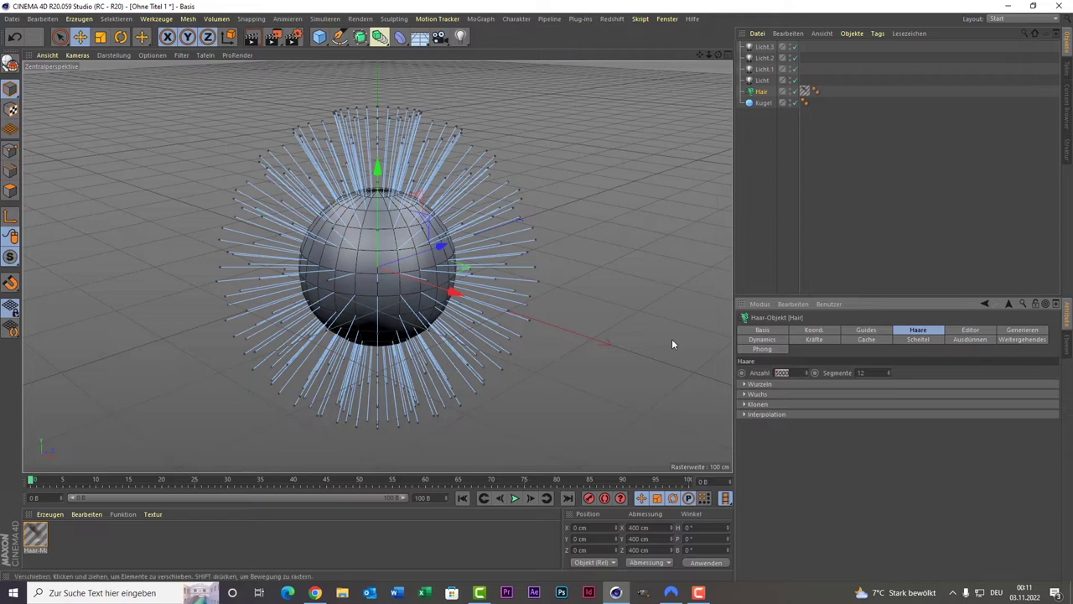
text(50)
text(000)
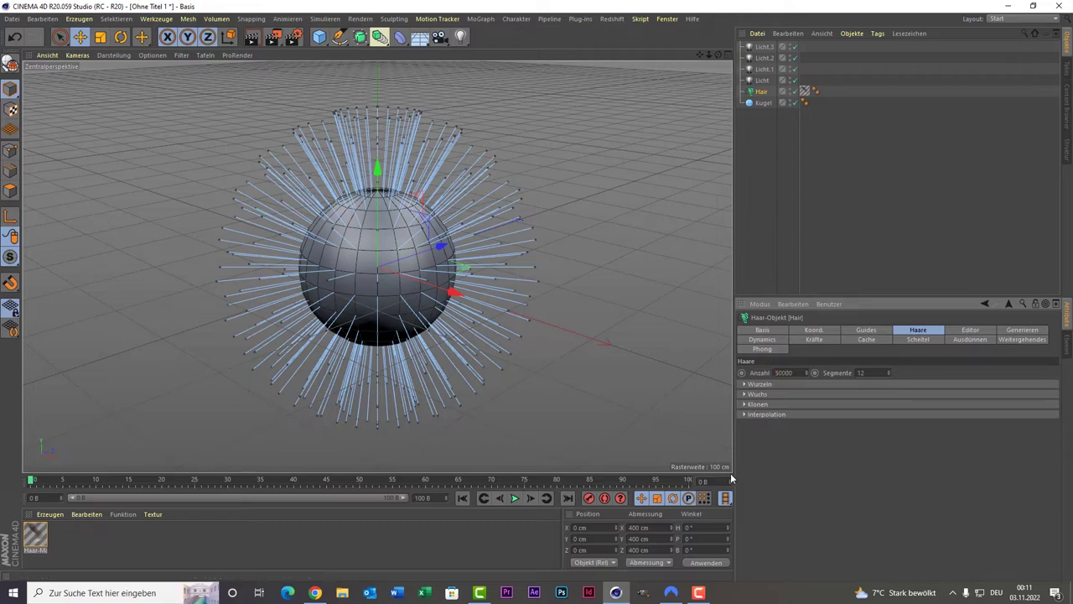
key(Return)
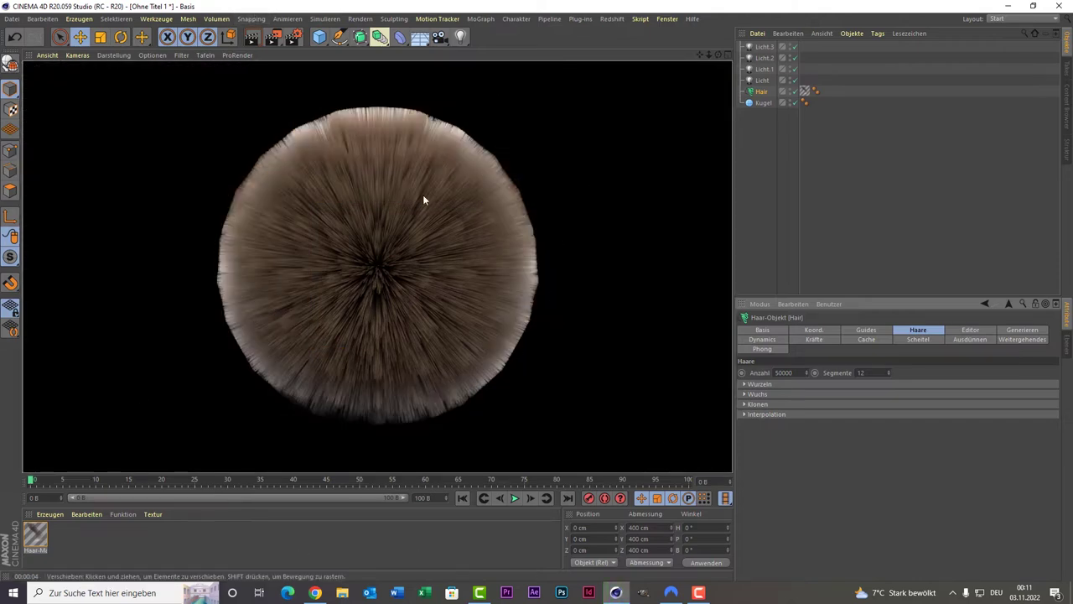
click(756, 117)
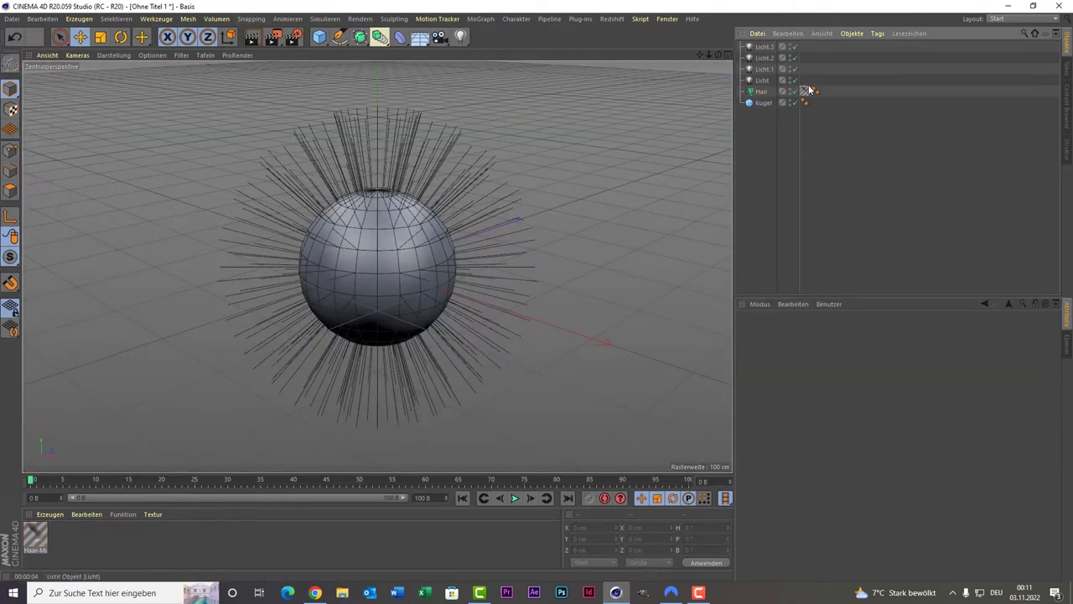
Step: Give all four lights a pale pink colour (H about 298°, S 22%) and render
drag(819, 82, 708, 12)
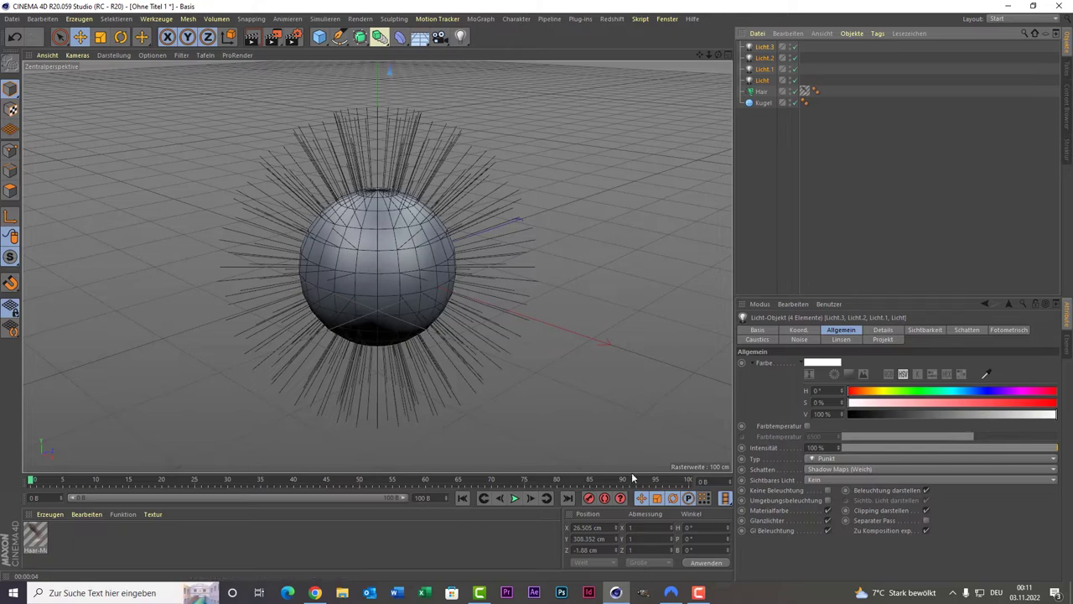
click(820, 365)
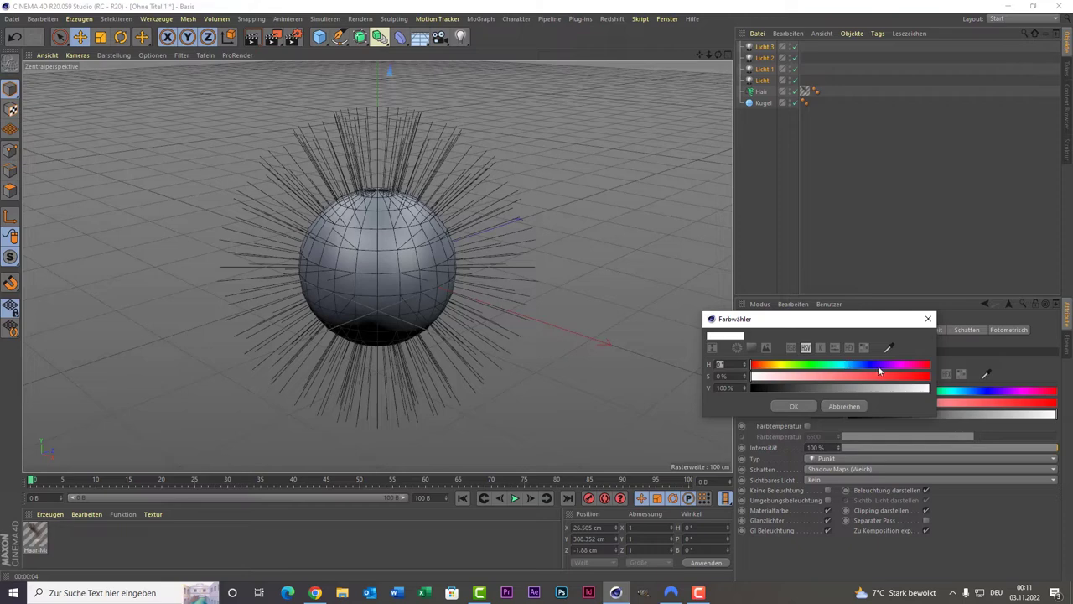
drag(895, 370, 900, 371)
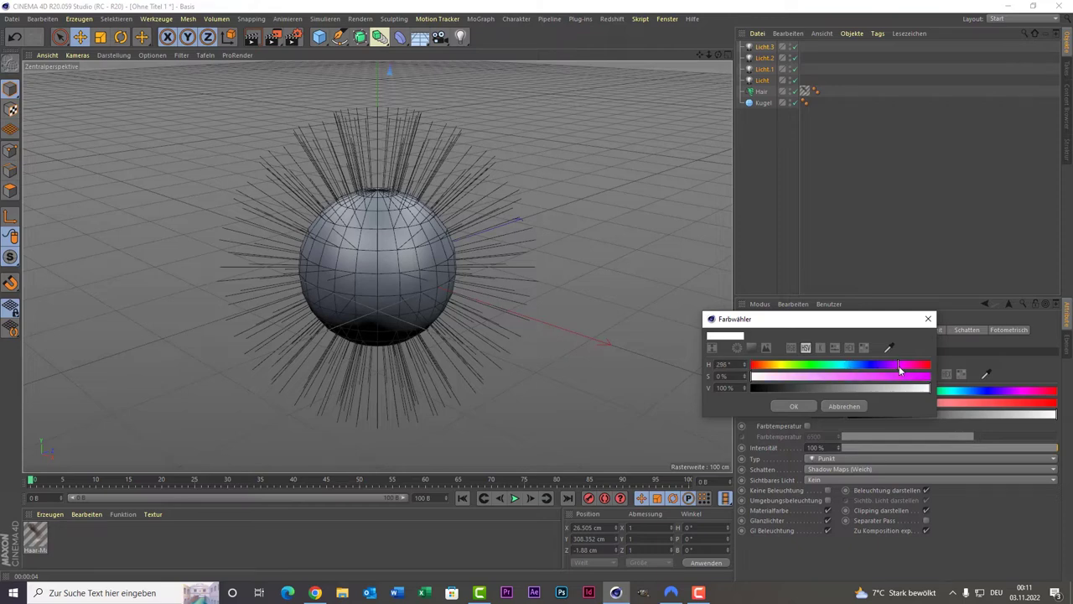
click(791, 377)
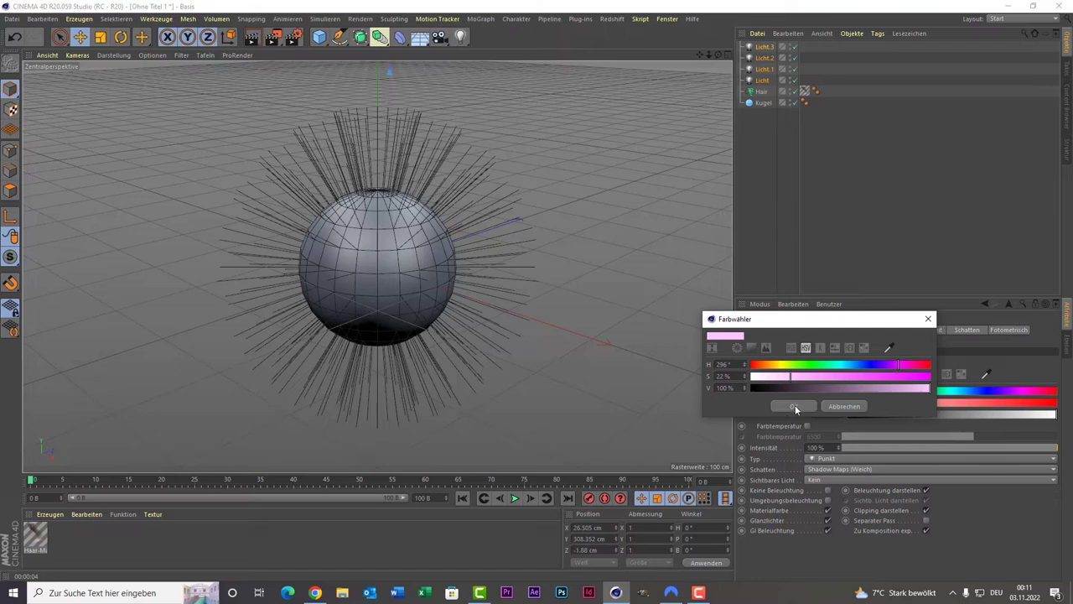
click(795, 405)
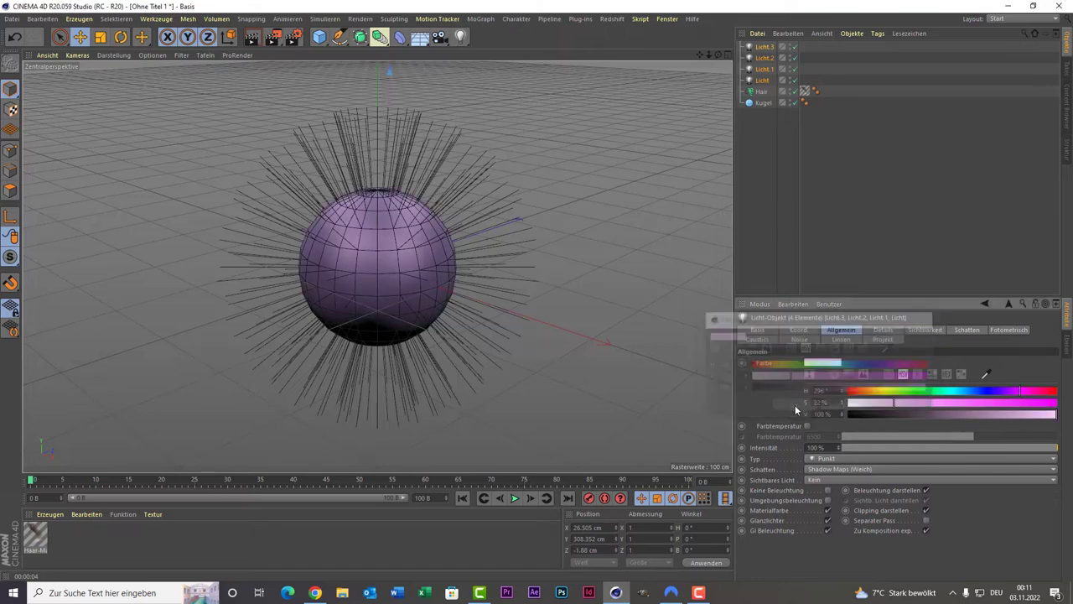
click(260, 42)
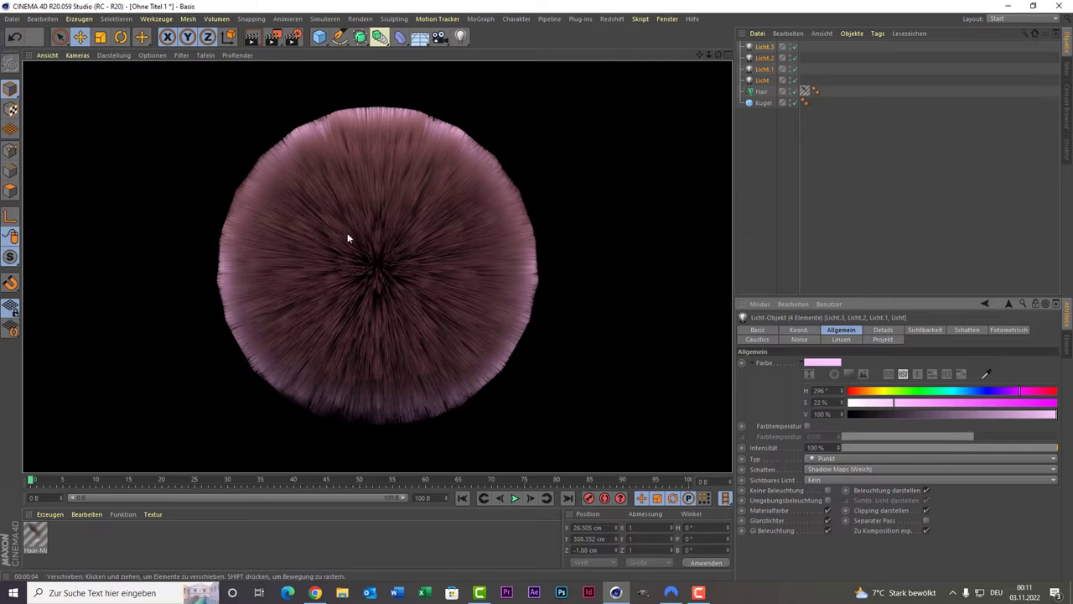
Step: In the Haar-Mat material, set the Farbe gradient's root knot to purple and tip knot to magenta
click(35, 540)
double_click(35, 542)
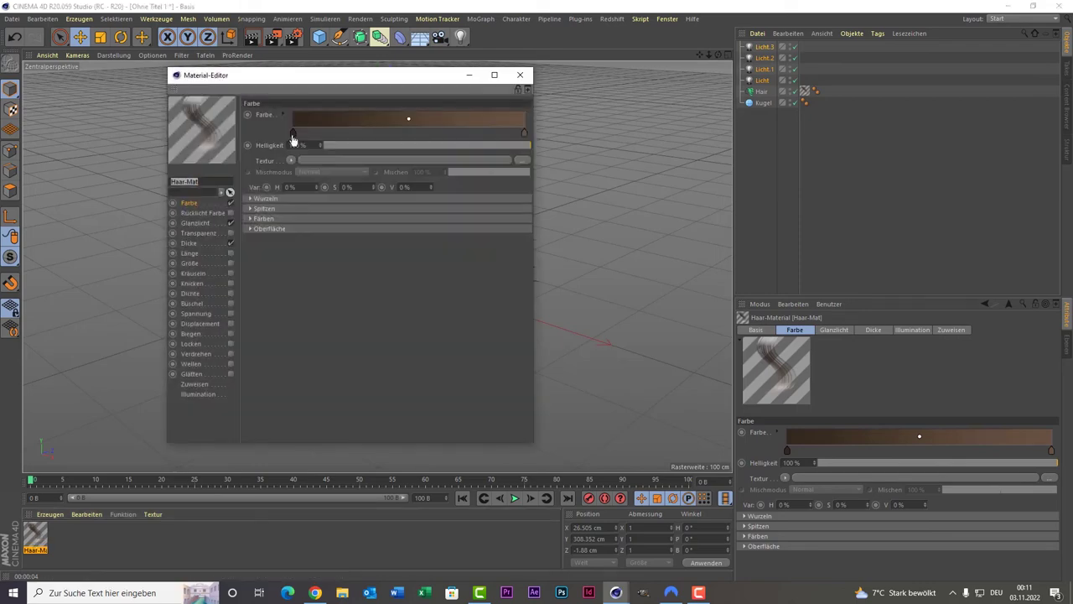
double_click(293, 133)
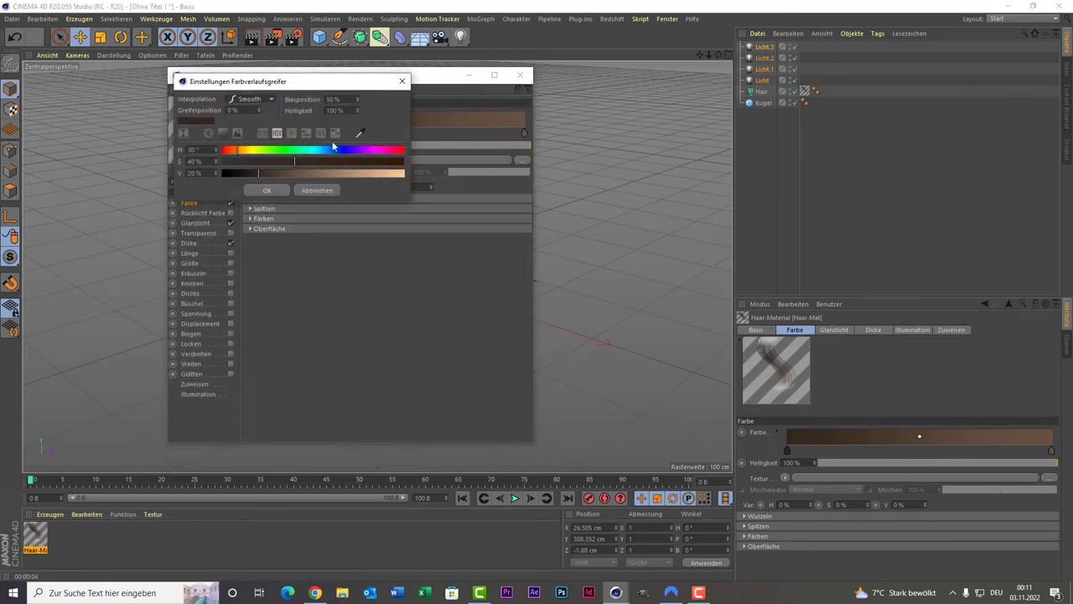
click(374, 151)
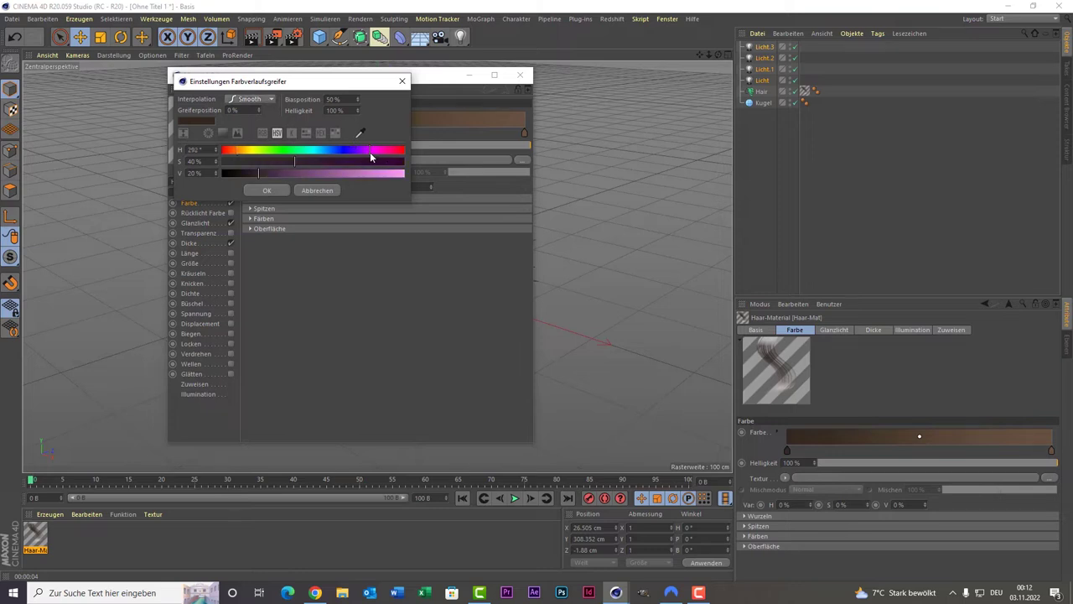
click(262, 191)
double_click(524, 134)
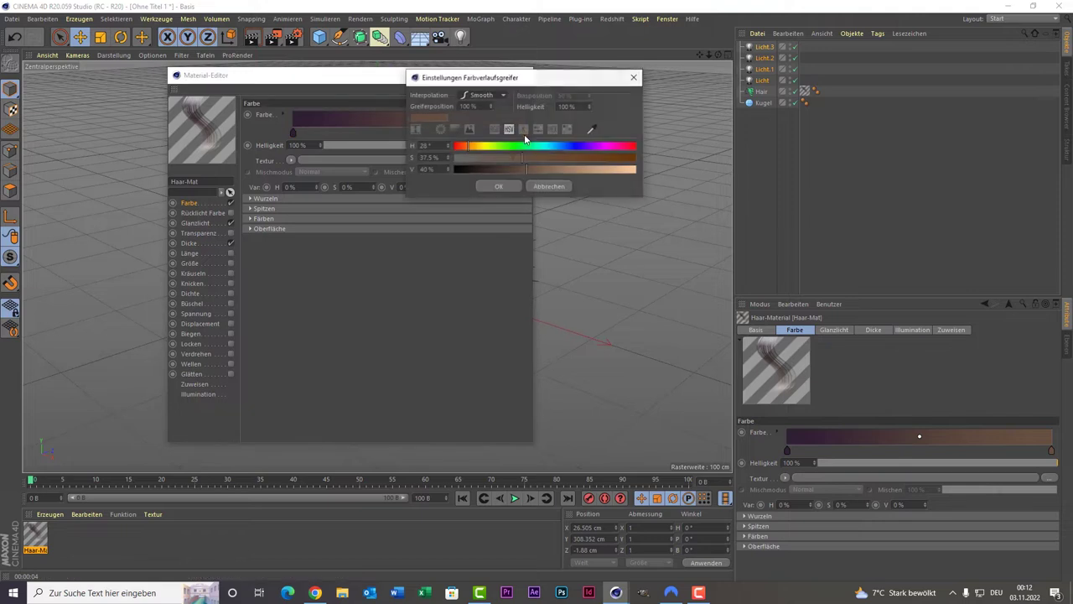
drag(597, 145, 609, 148)
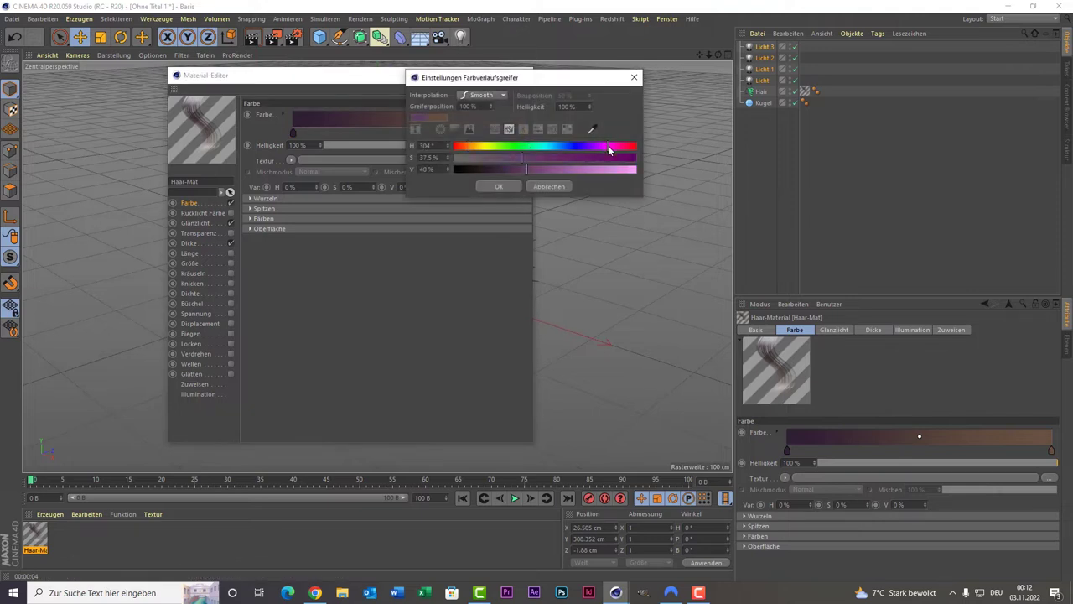
click(496, 186)
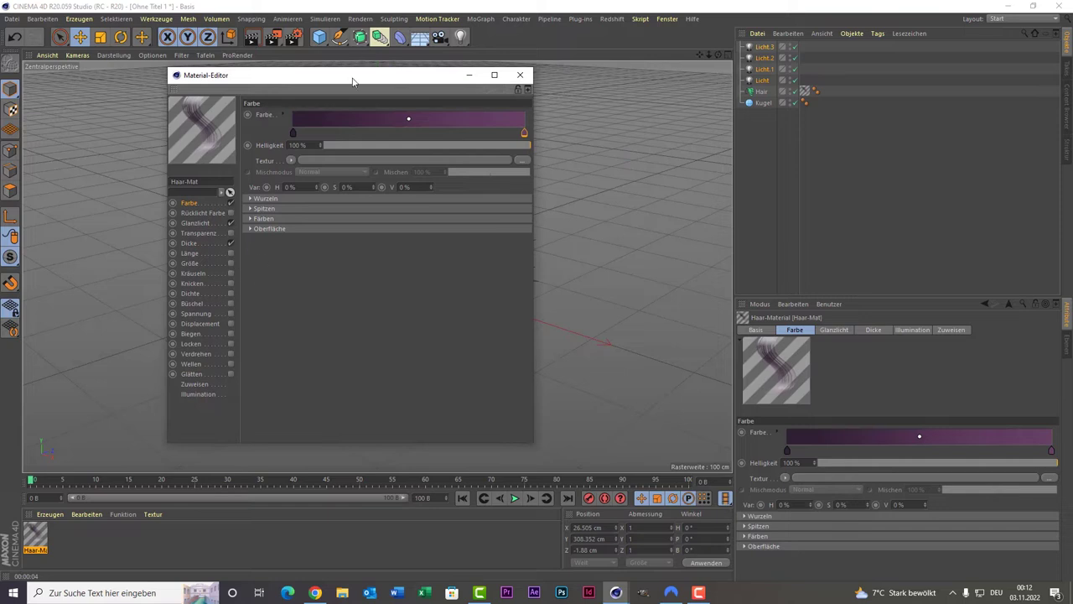
drag(336, 74, 758, 57)
Step: Enable the Kräuseln channel in the hair material and render the frizzier purple fur
click(252, 40)
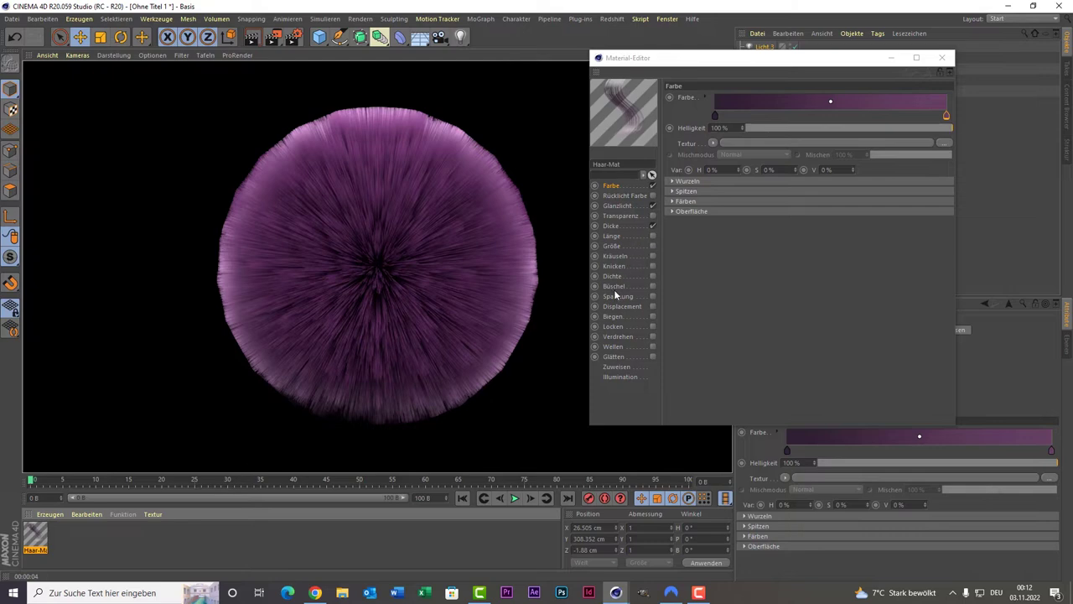
click(656, 255)
click(651, 256)
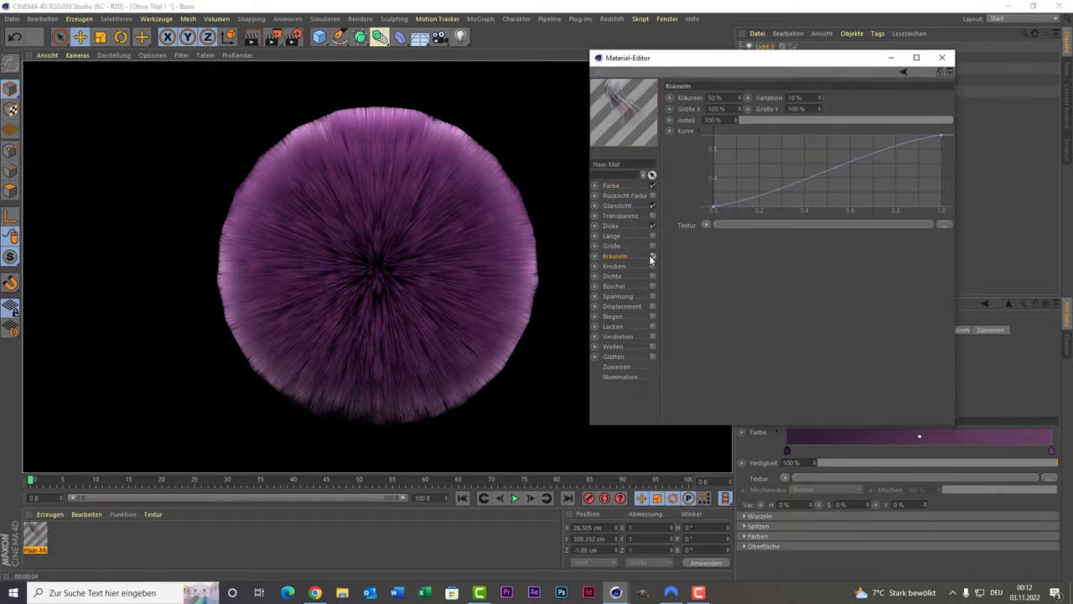
click(251, 39)
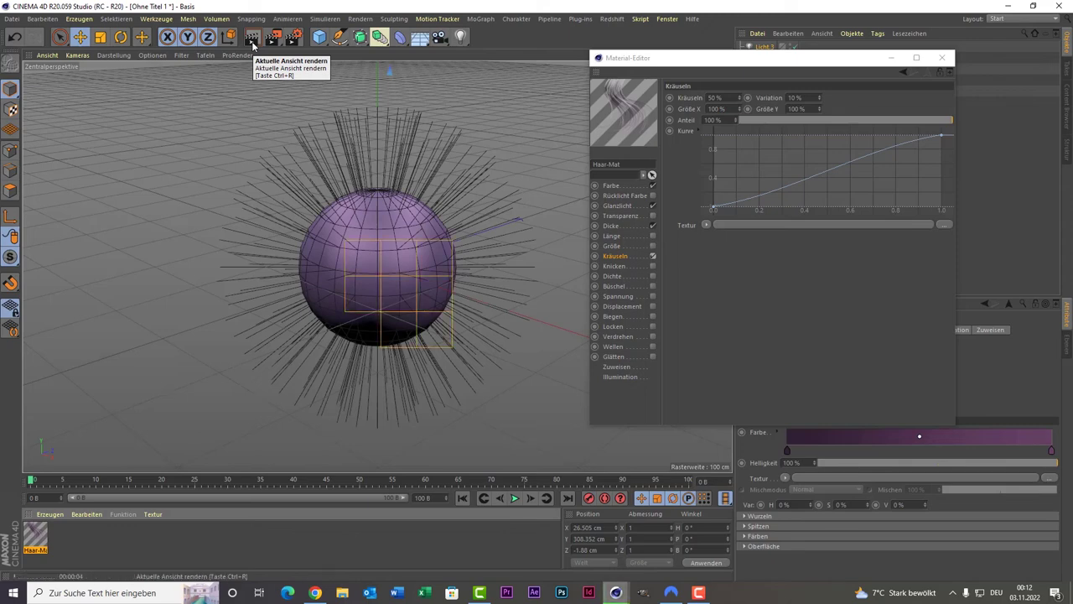
click(251, 44)
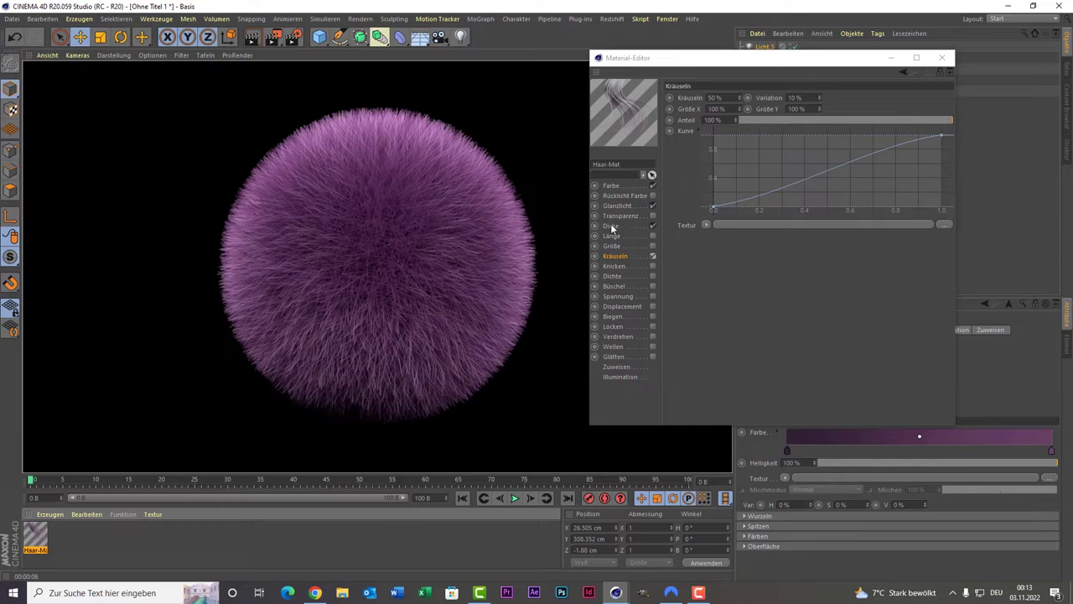
Step: Untick Dicke in the hair material and render the fur without thickness
click(653, 255)
click(654, 225)
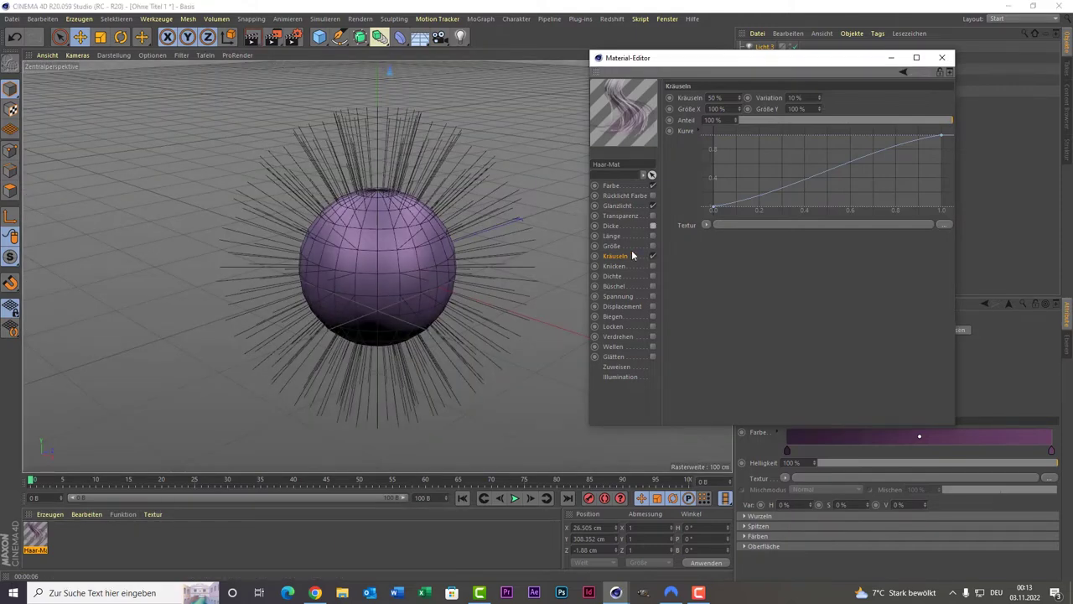
click(261, 44)
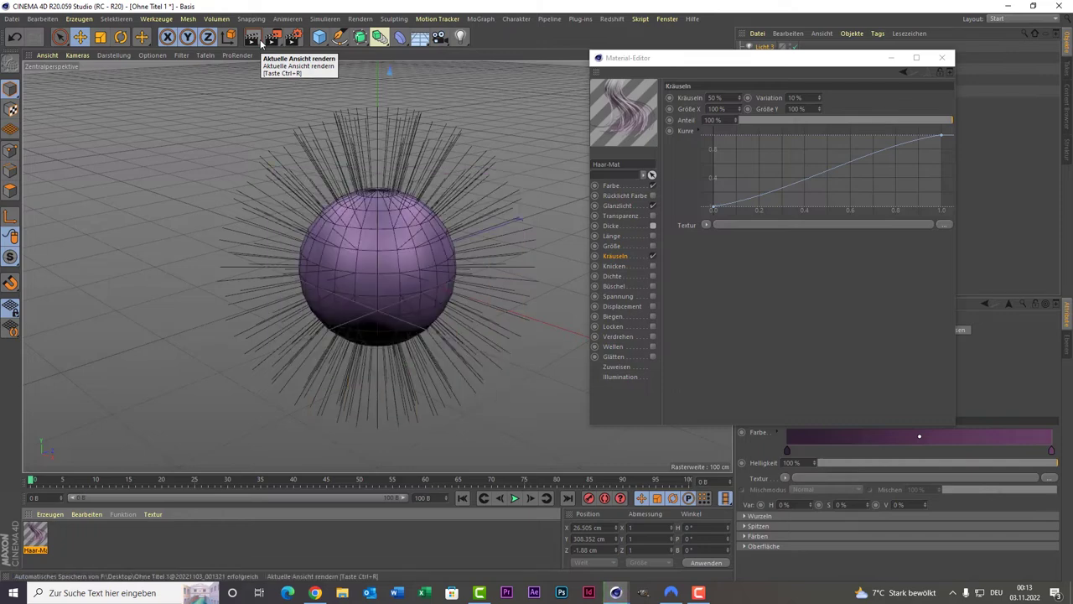
click(259, 38)
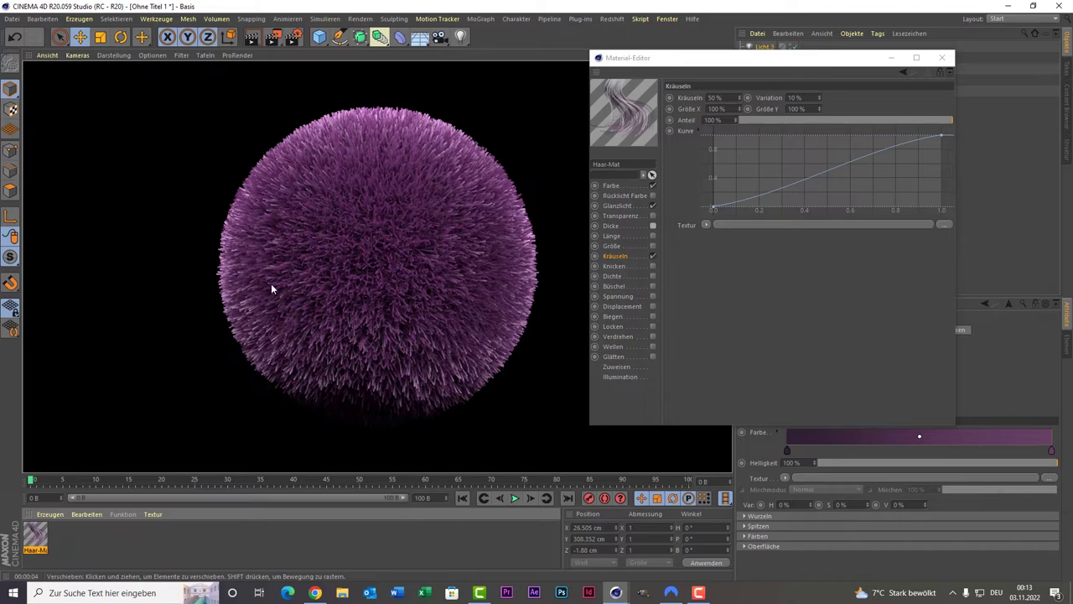
Step: Re-enable Dicke and close the Material-Editor
click(715, 286)
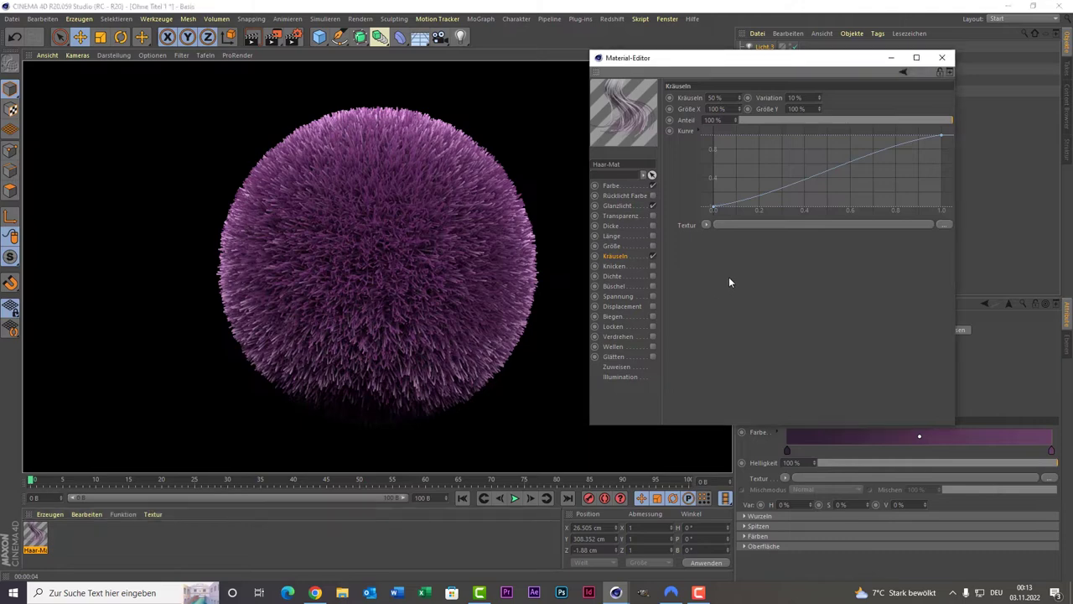
click(653, 225)
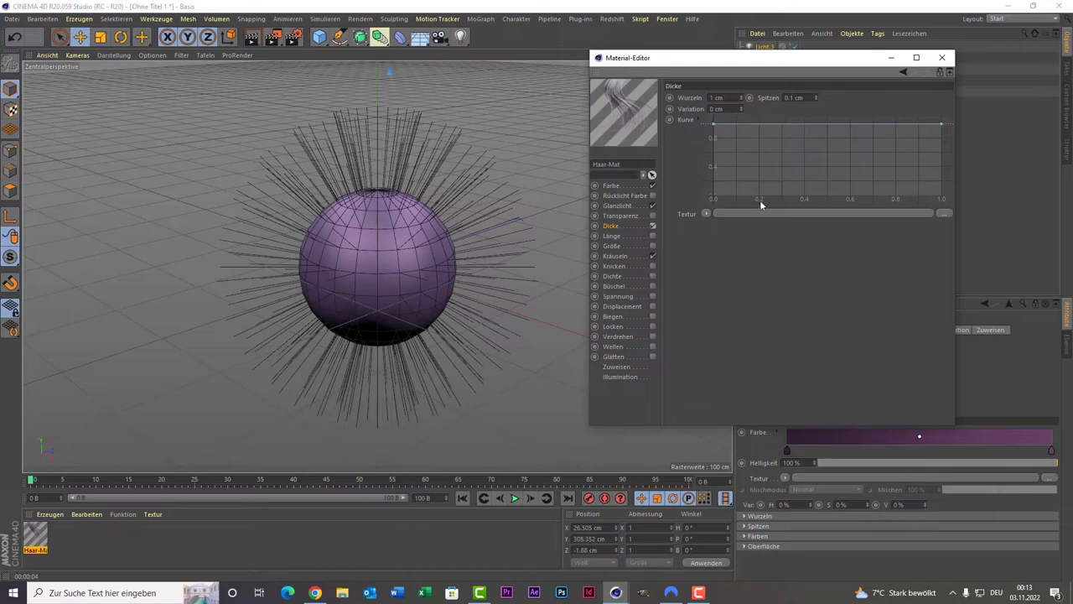
click(944, 59)
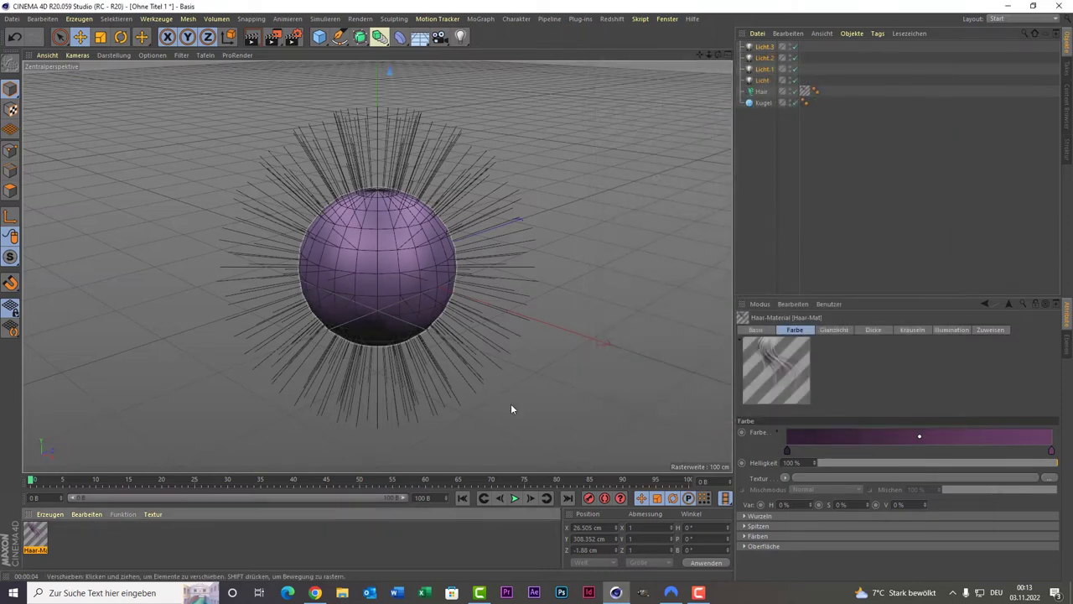
Step: Play the hair dynamics until the fur settles near frame 94, then render it
click(512, 499)
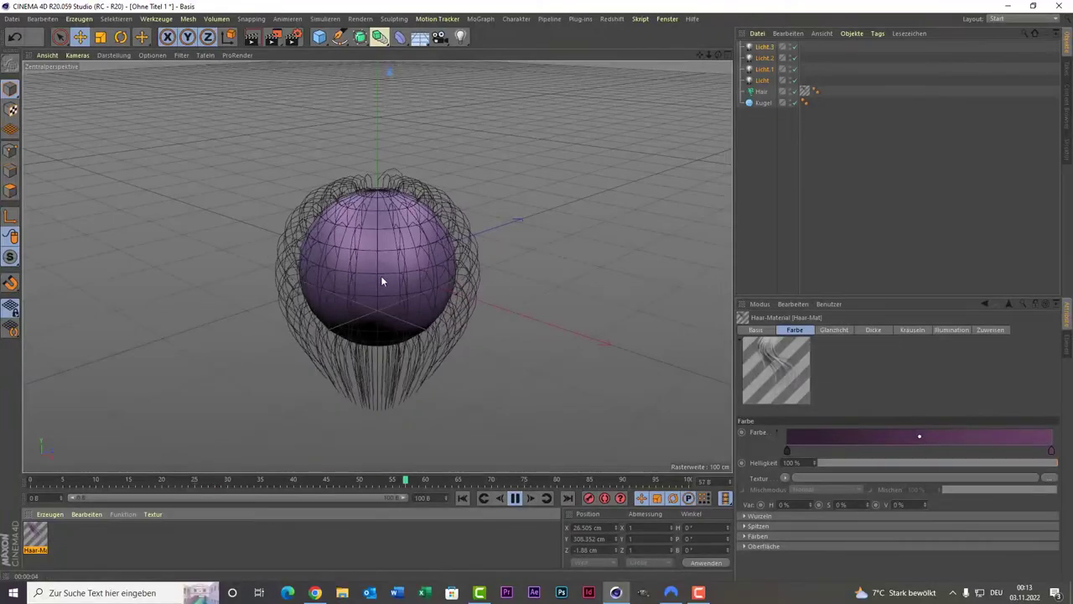
click(513, 498)
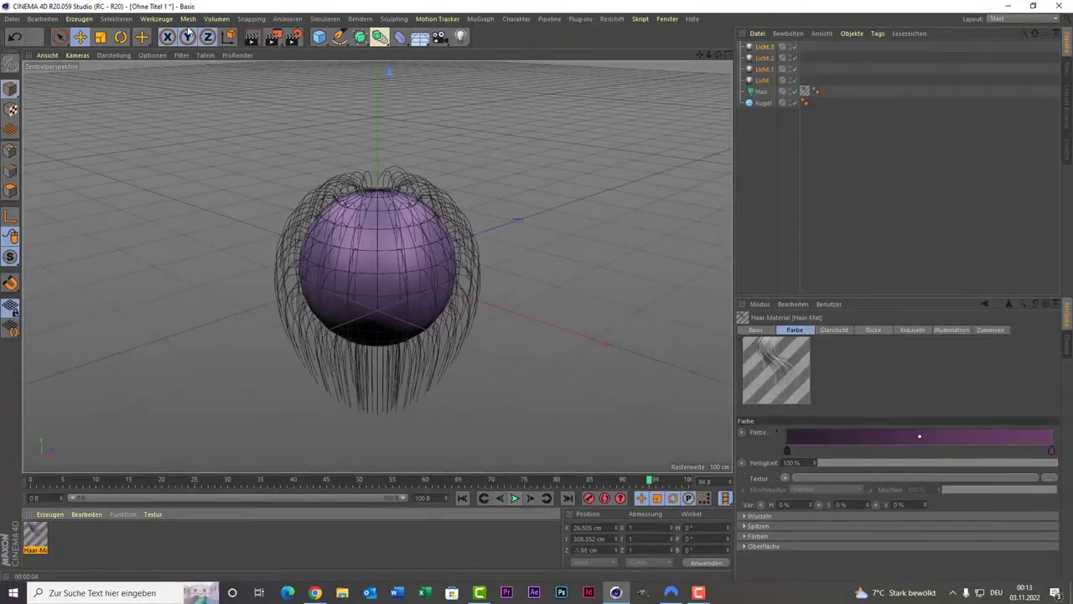
click(250, 39)
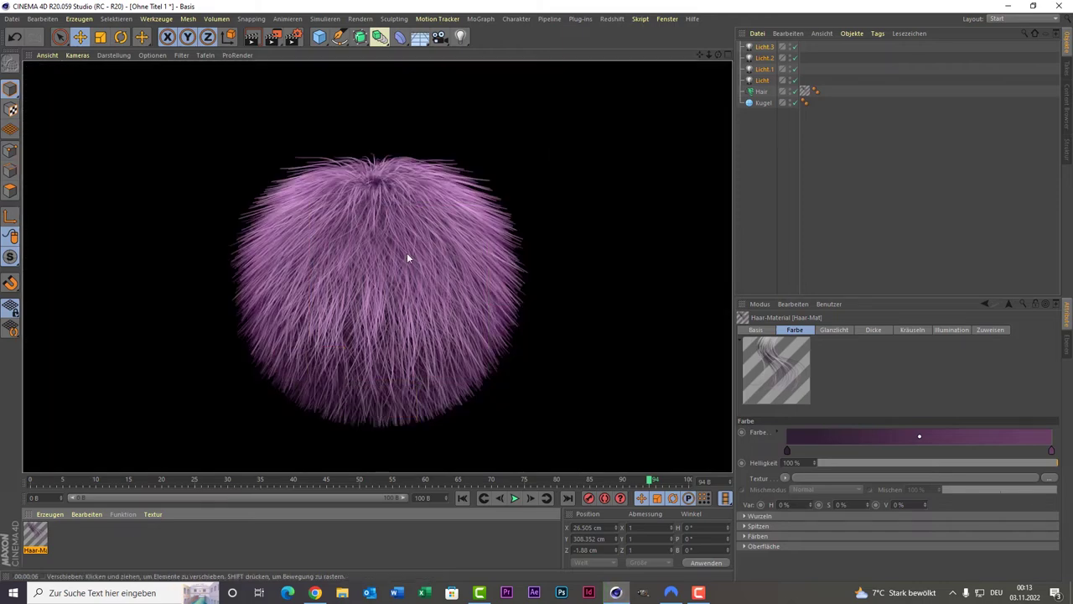
click(761, 91)
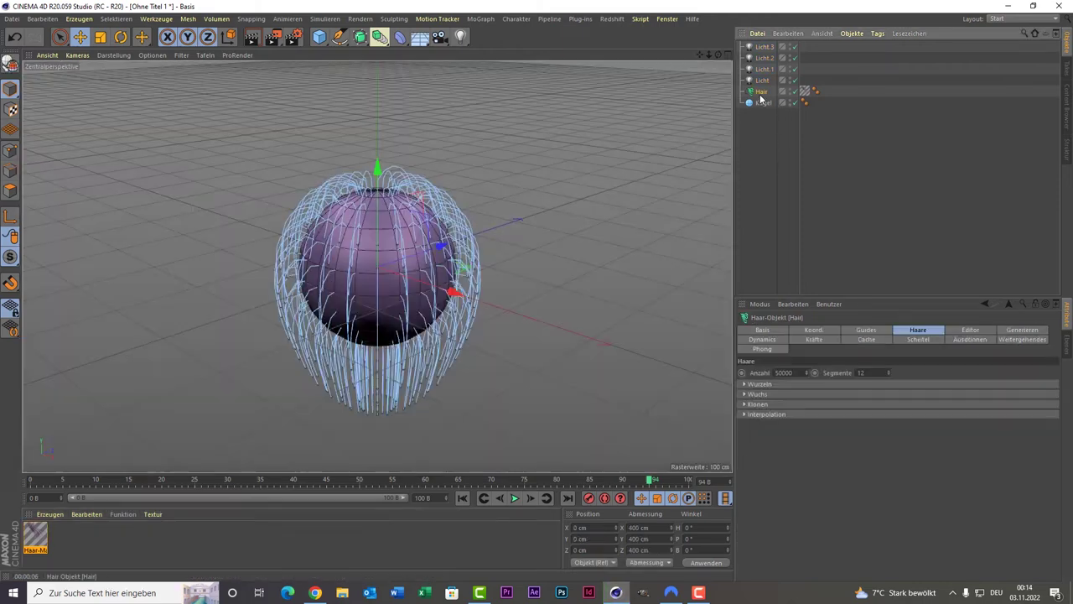
Step: In the Hair Dynamics properties, set Ruhe mischen 25% and Ruhe halten 45%, then replay
click(767, 340)
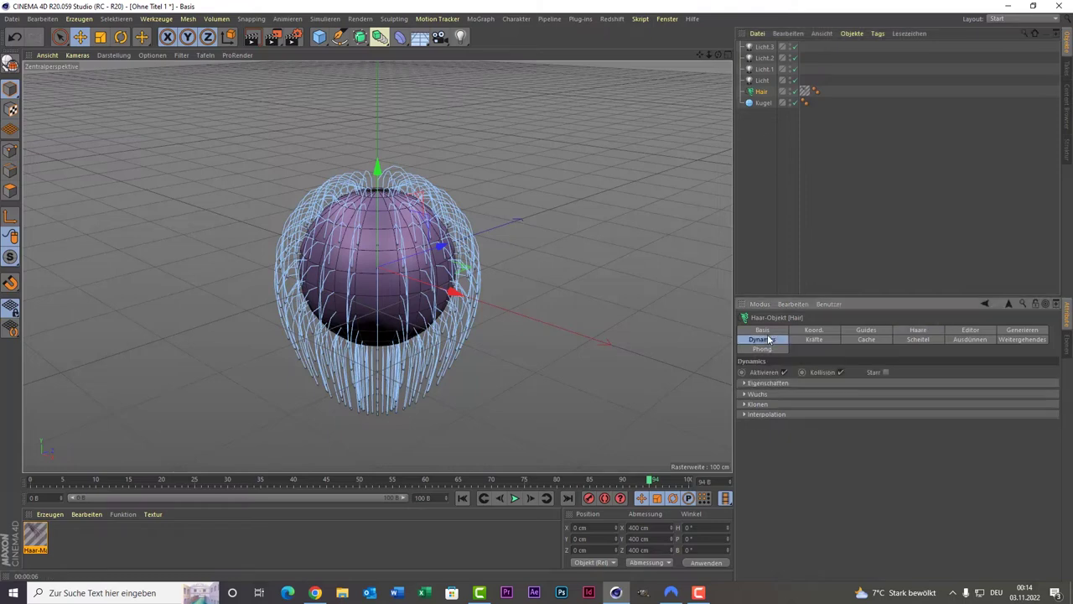
click(743, 383)
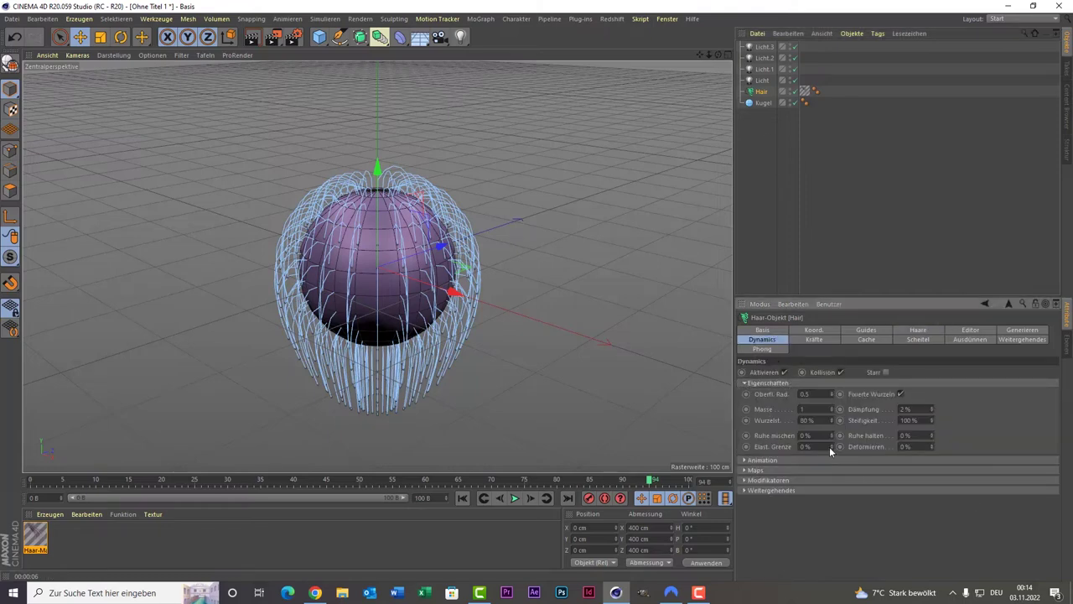
click(807, 435)
text(25)
key(Return)
click(906, 436)
text(45)
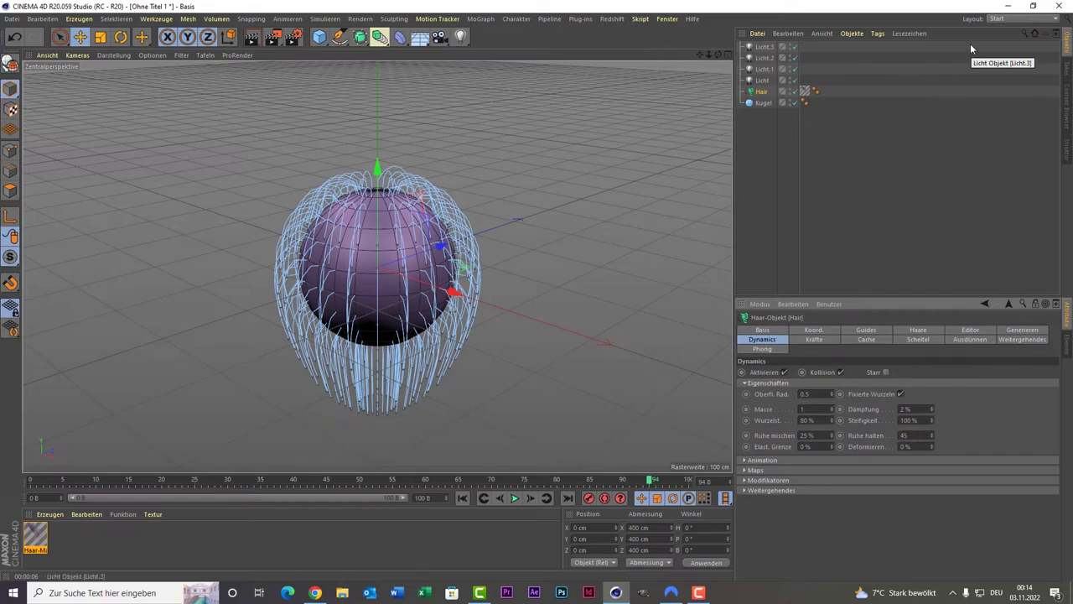
key(Return)
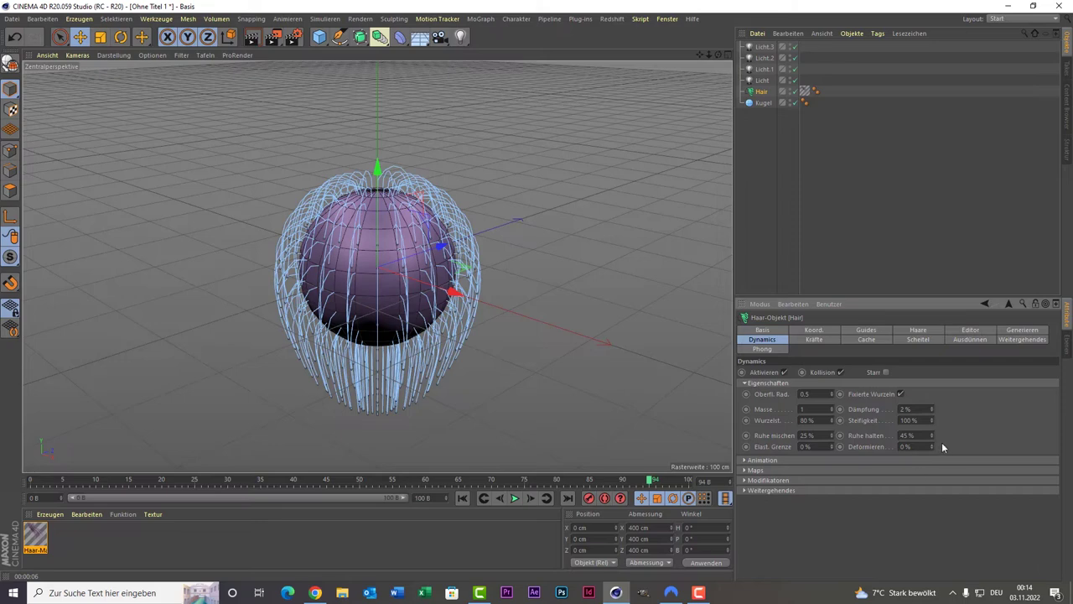
click(515, 498)
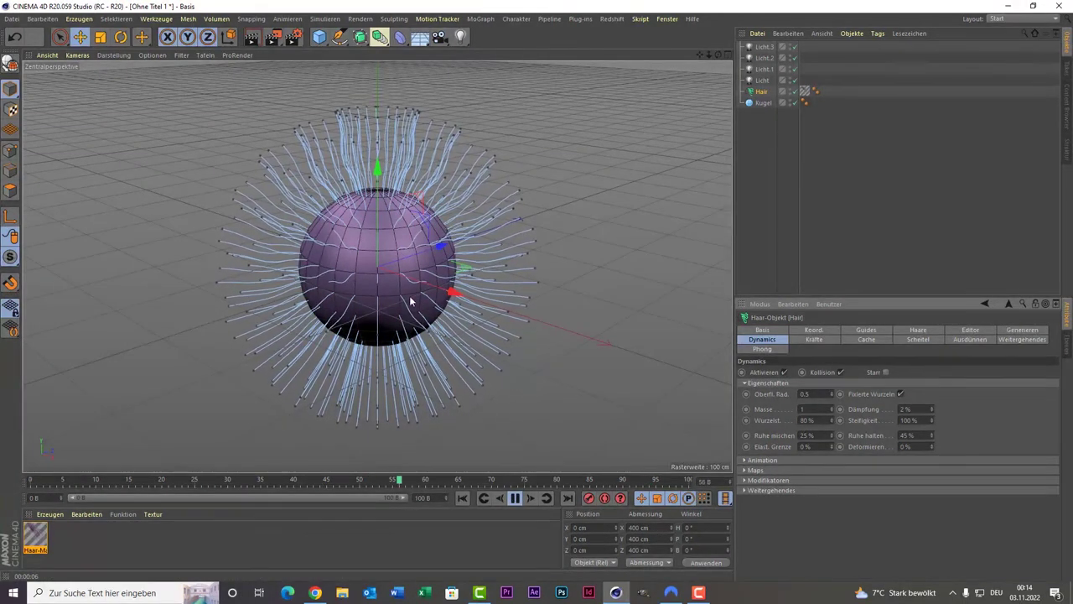
Step: Stop and replay the hair simulation from the start, then select the Kugel sphere
click(515, 498)
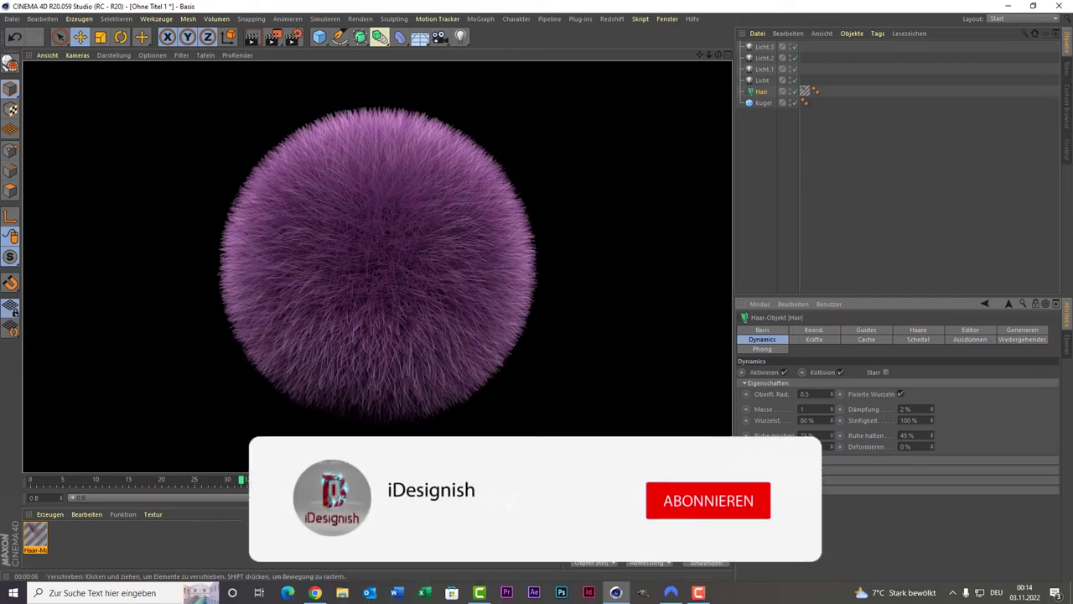
key(F8)
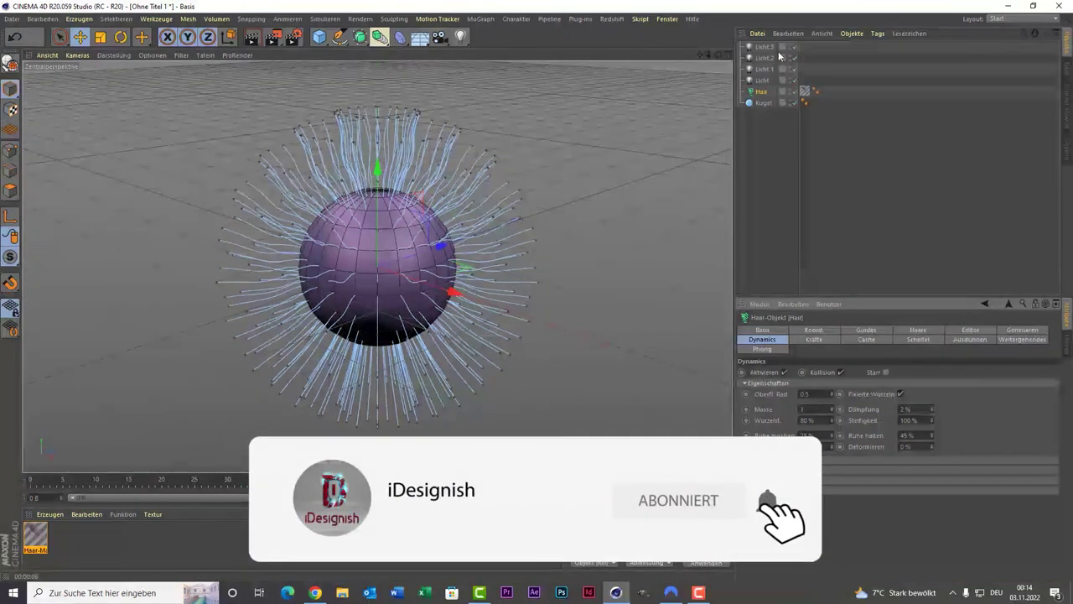
click(761, 102)
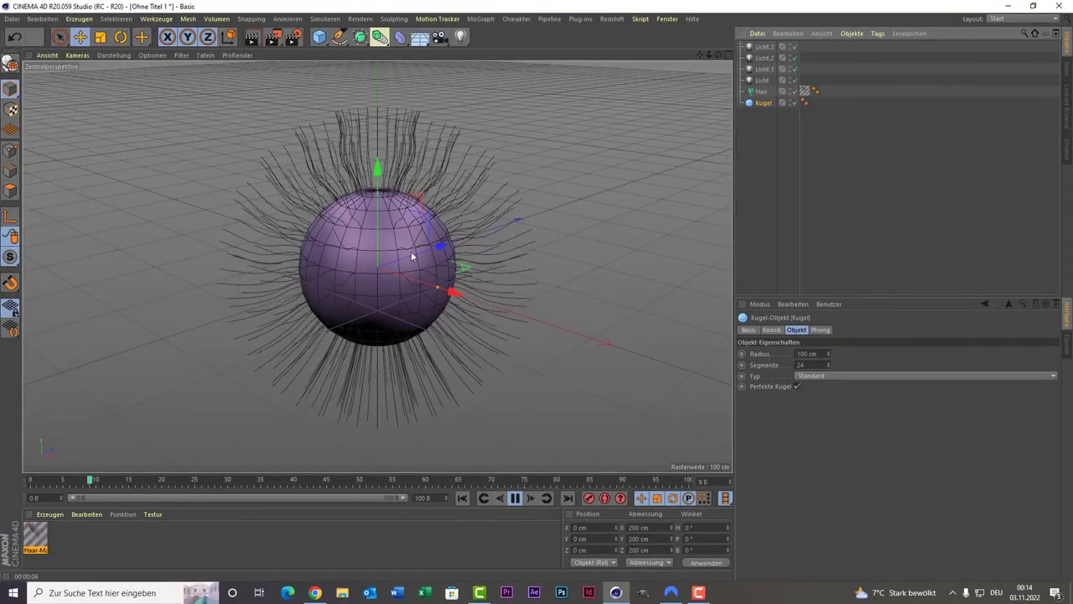
Step: Drag the sphere along Z and X during playback, then undo the X move back to 0 cm
mouse_move(409, 260)
mouse_down()
mouse_move(399, 269)
mouse_move(472, 274)
mouse_move(402, 299)
mouse_move(452, 316)
mouse_up()
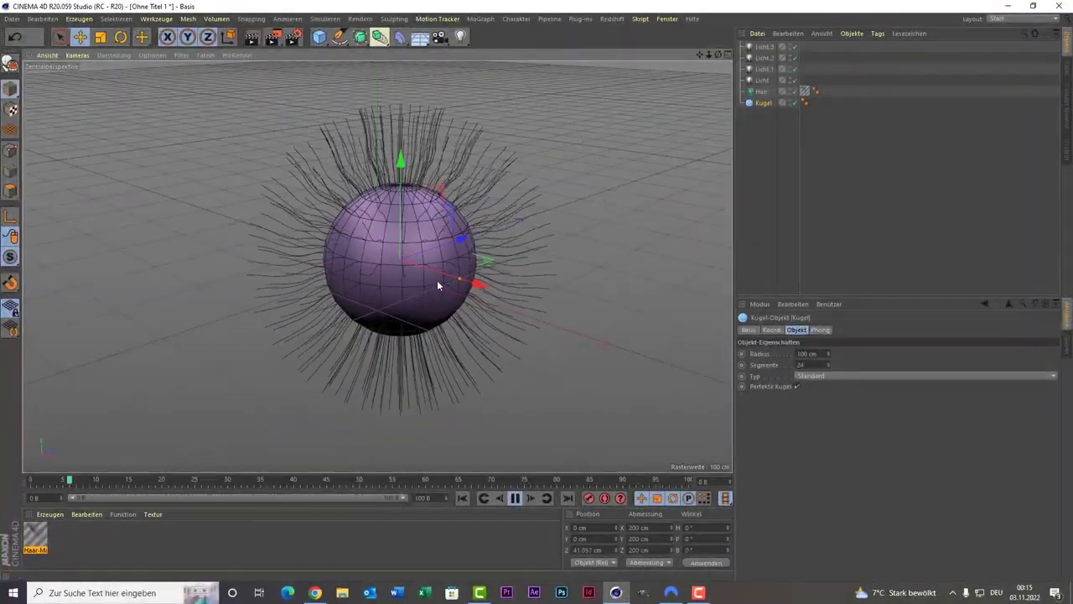
drag(437, 273, 397, 273)
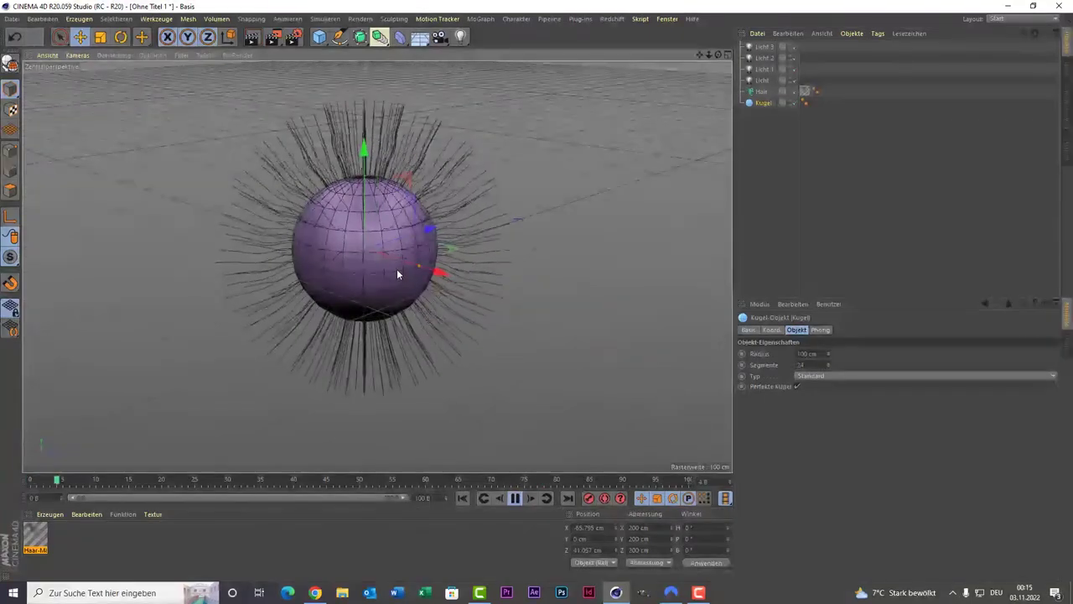
key(ctrl+z)
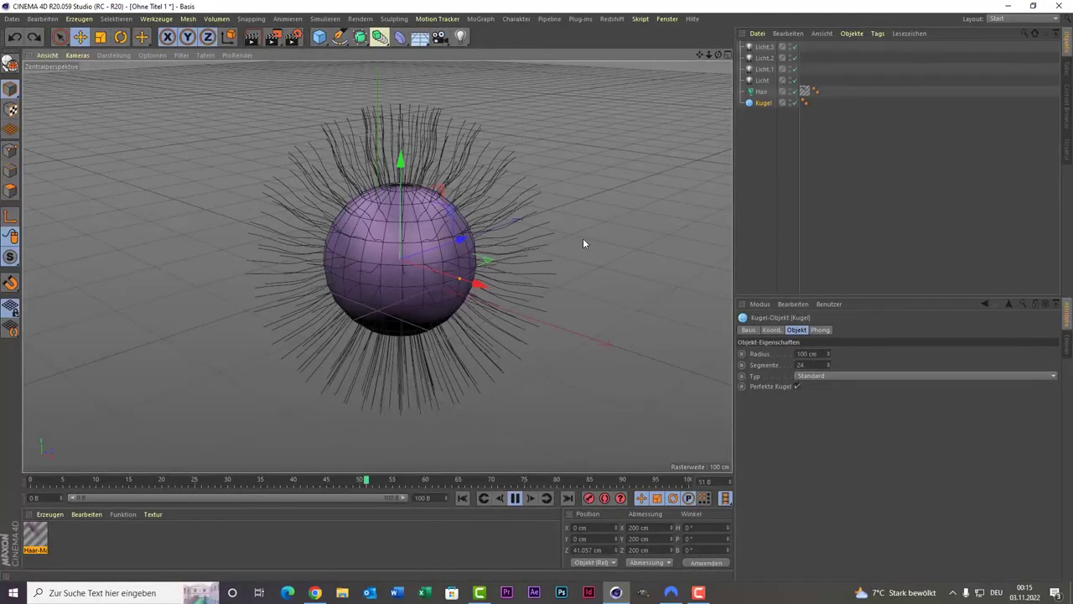
Step: Add a Vibrieren tag to Kugel with rotation enabled and amplitudes 30°, 20°, 20°
click(514, 498)
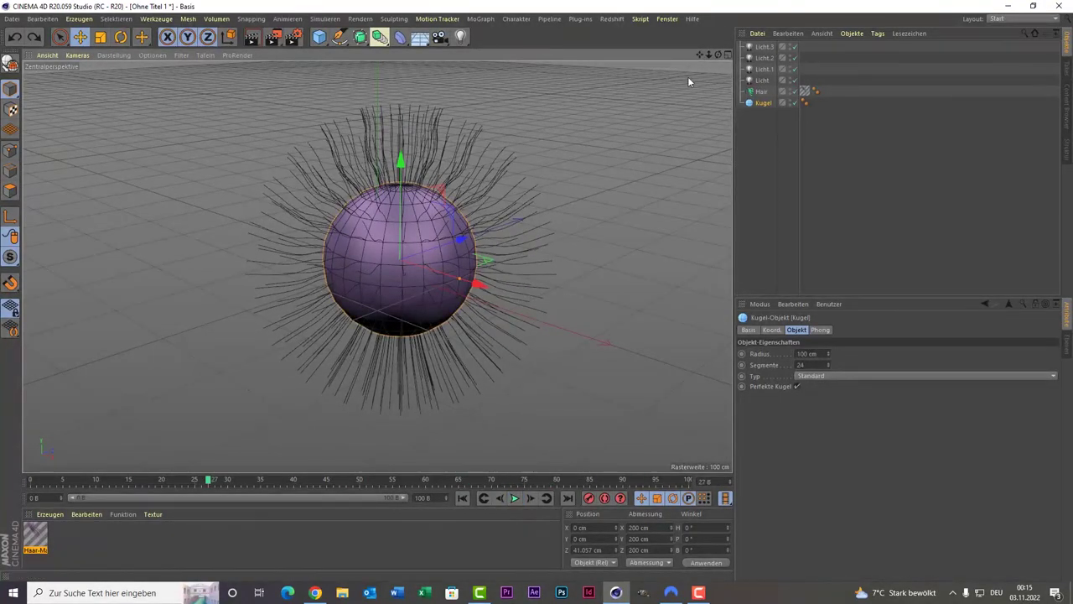
right_click(754, 103)
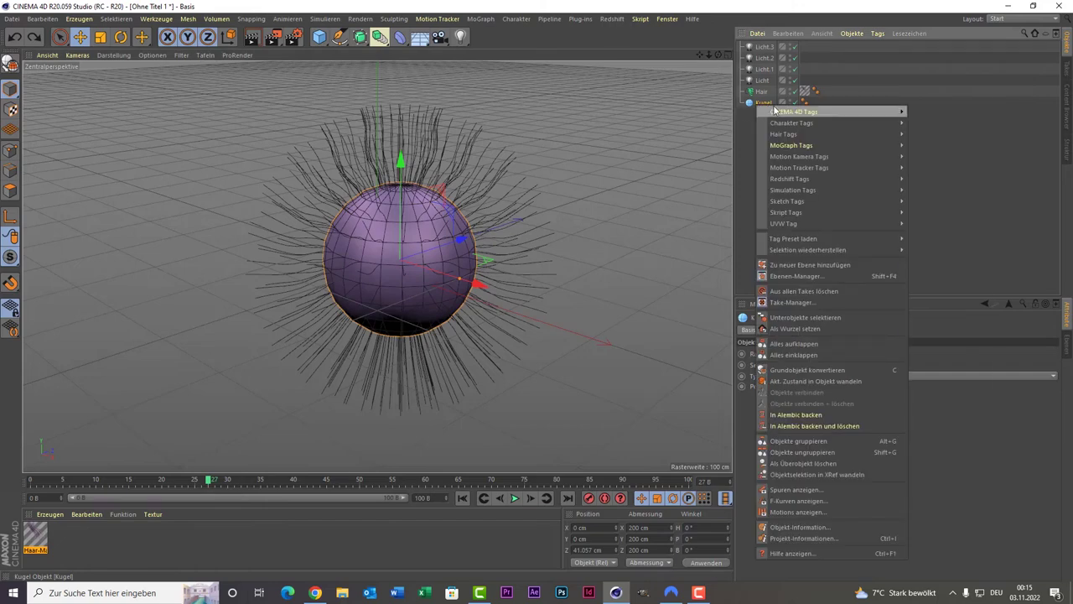
mouse_move(793, 111)
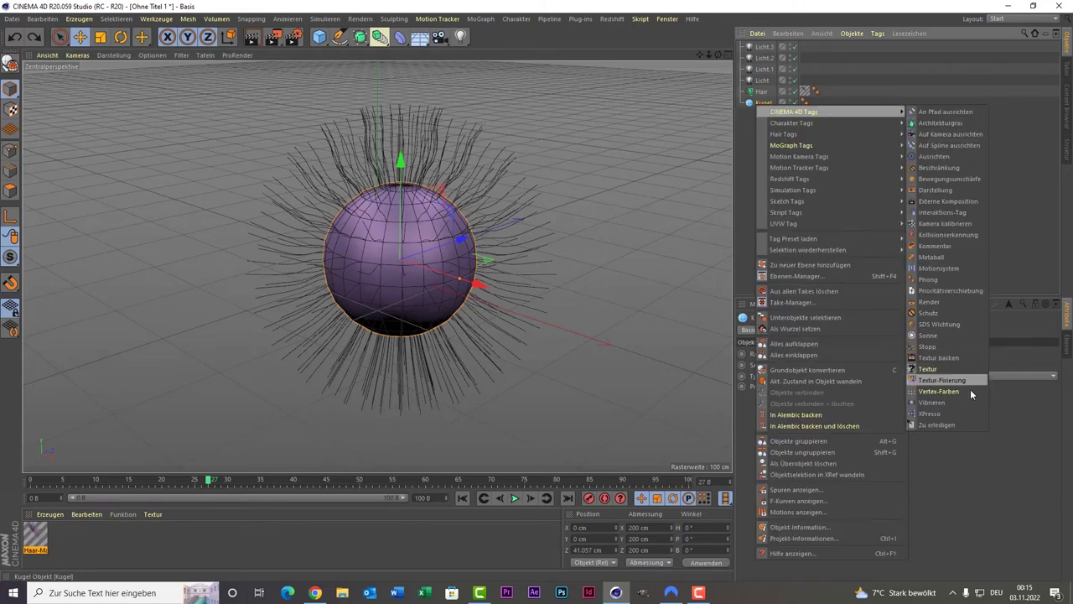
click(960, 402)
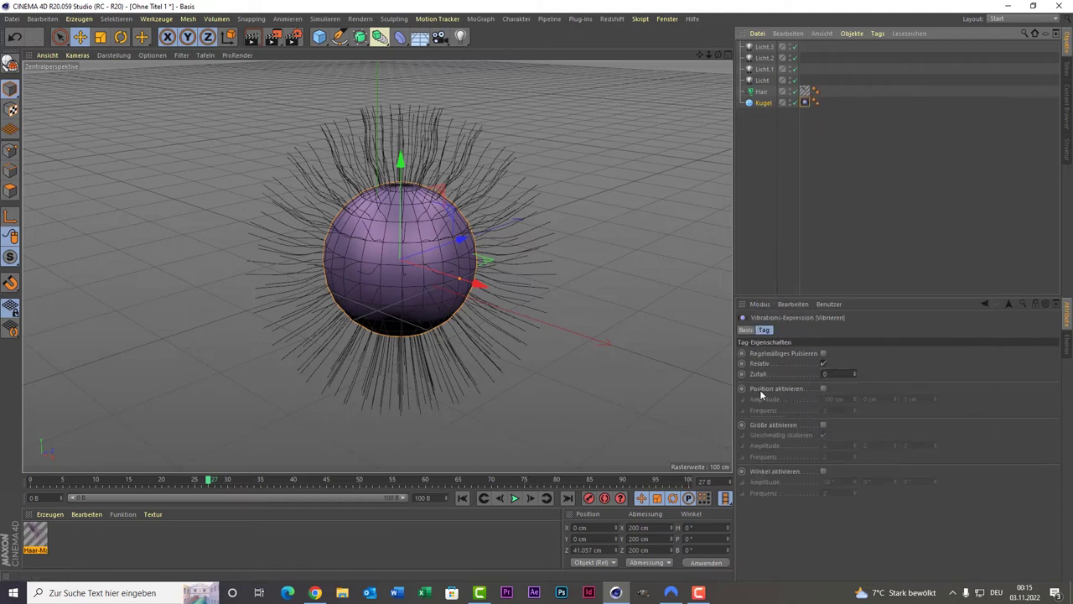
click(824, 470)
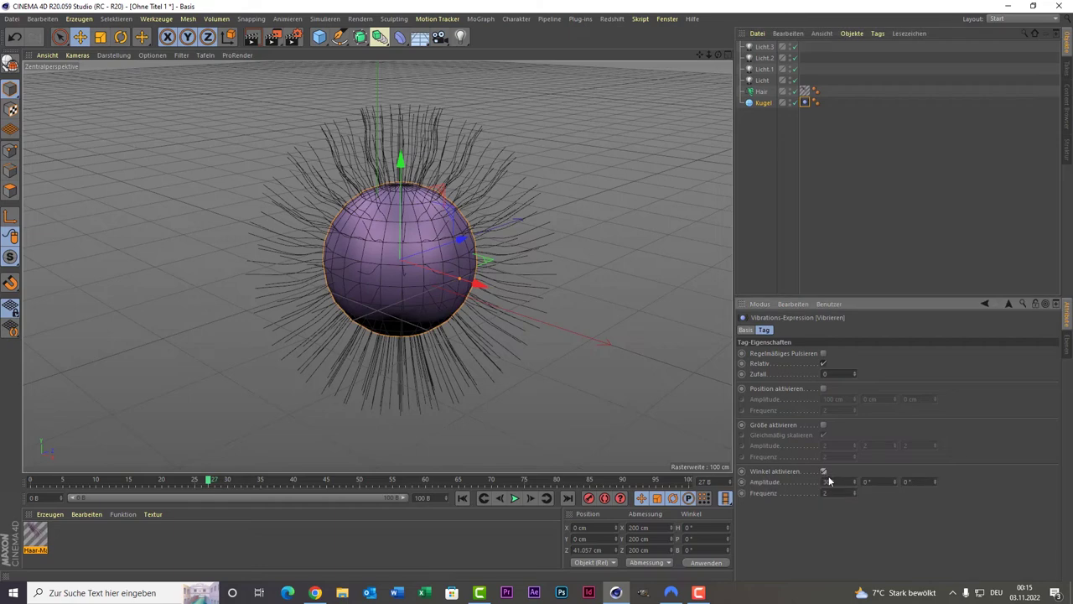
click(869, 482)
text(20)
click(929, 484)
text(2)
Step: Play the animation to test the vibration, stop at frame 45, and reselect Hair
click(514, 498)
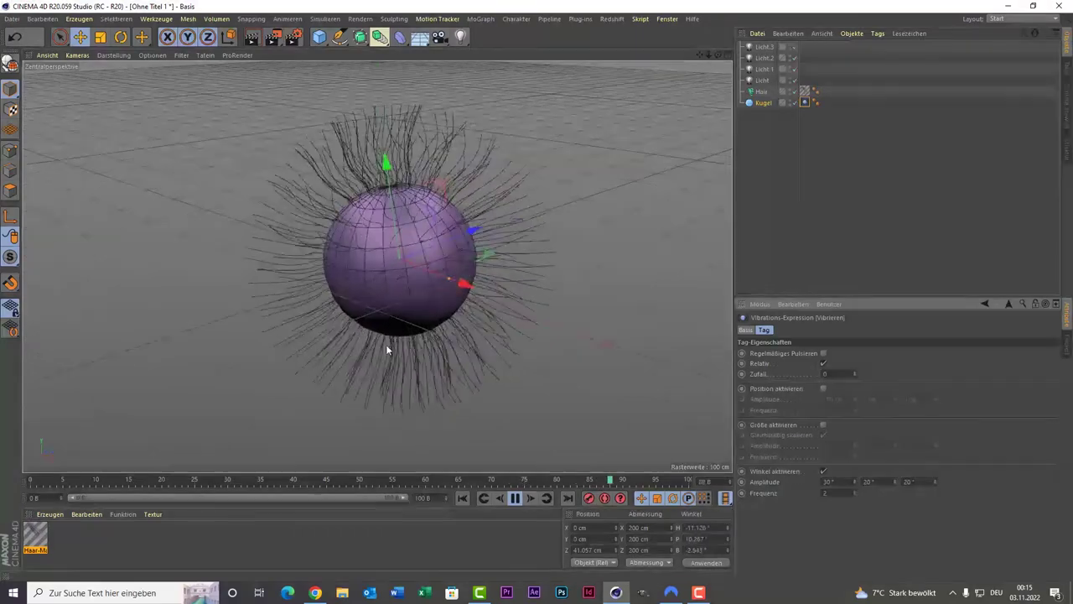
click(513, 497)
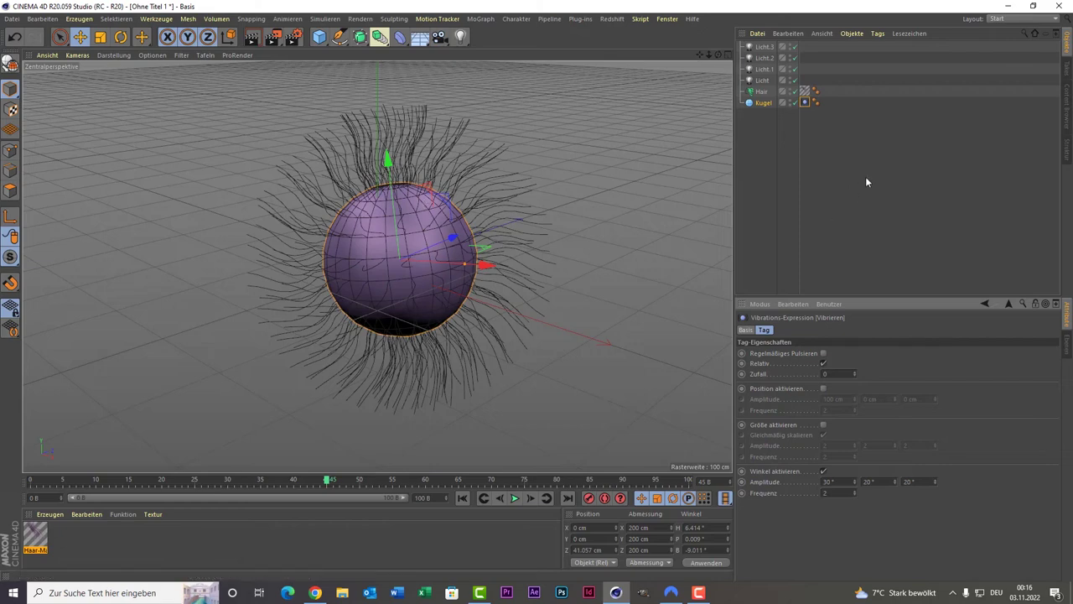
click(761, 91)
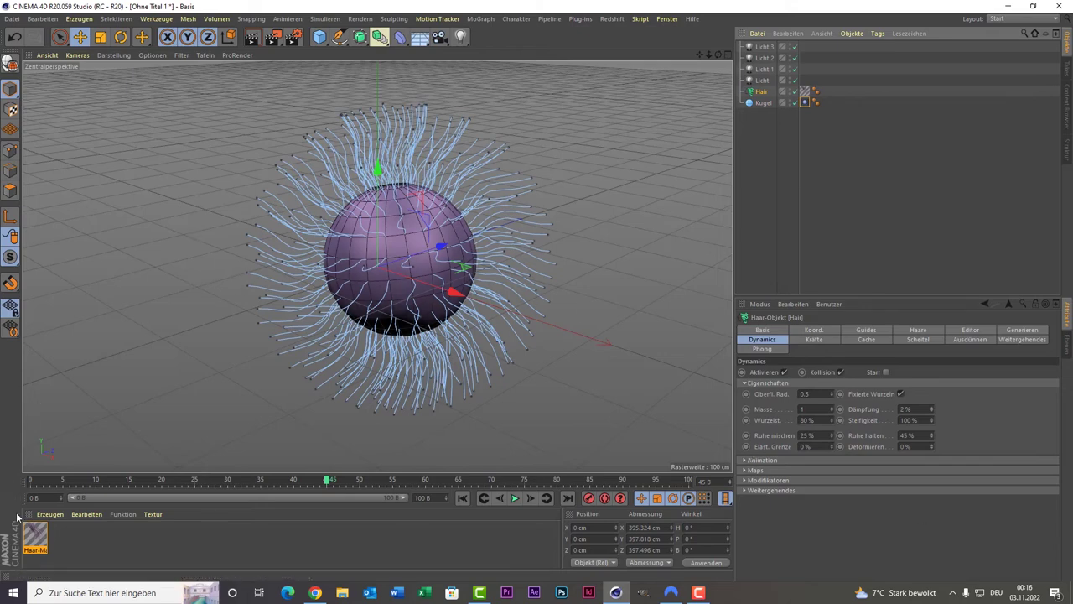
Step: Enable the Büschel channel in the Haar-Mat editor (count 10%, clump 10%, radius 40 cm)
double_click(32, 538)
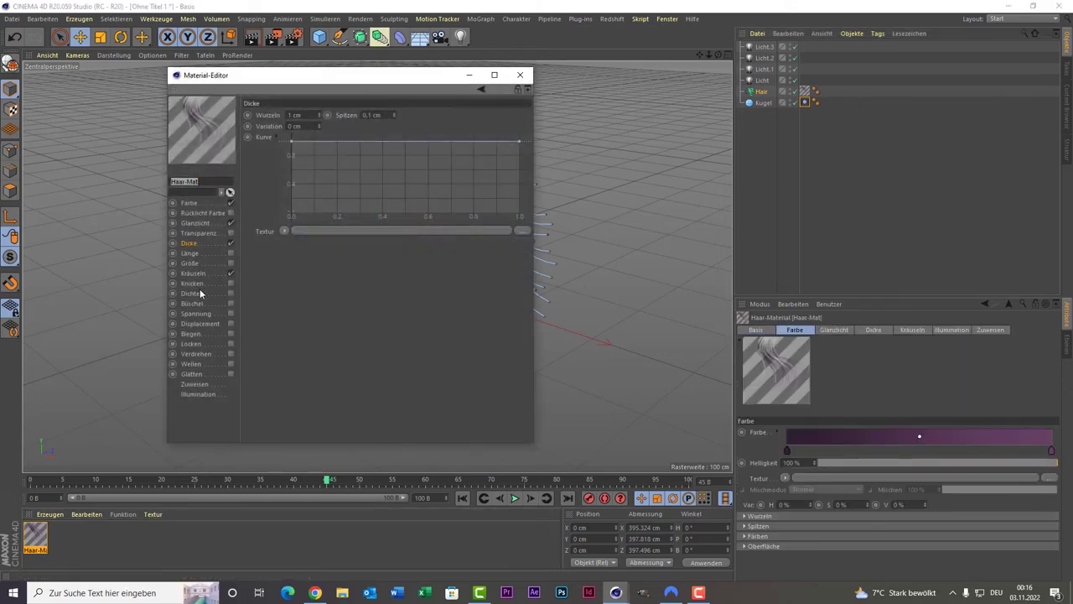
drag(315, 86, 752, 80)
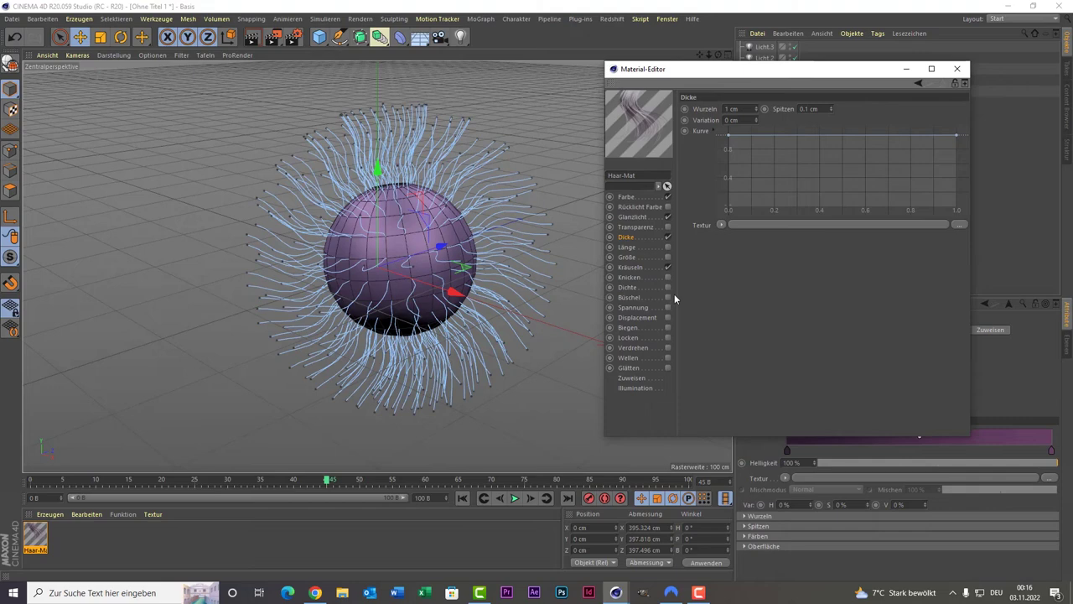
click(668, 297)
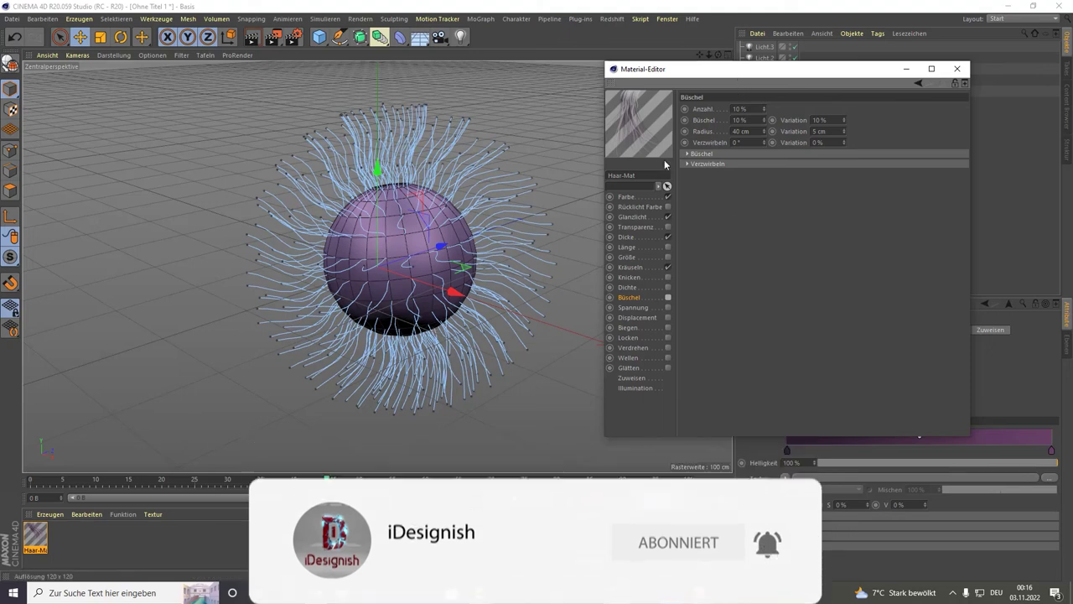
mouse_move(686, 73)
mouse_down()
mouse_move(480, 158)
mouse_move(659, 63)
mouse_up()
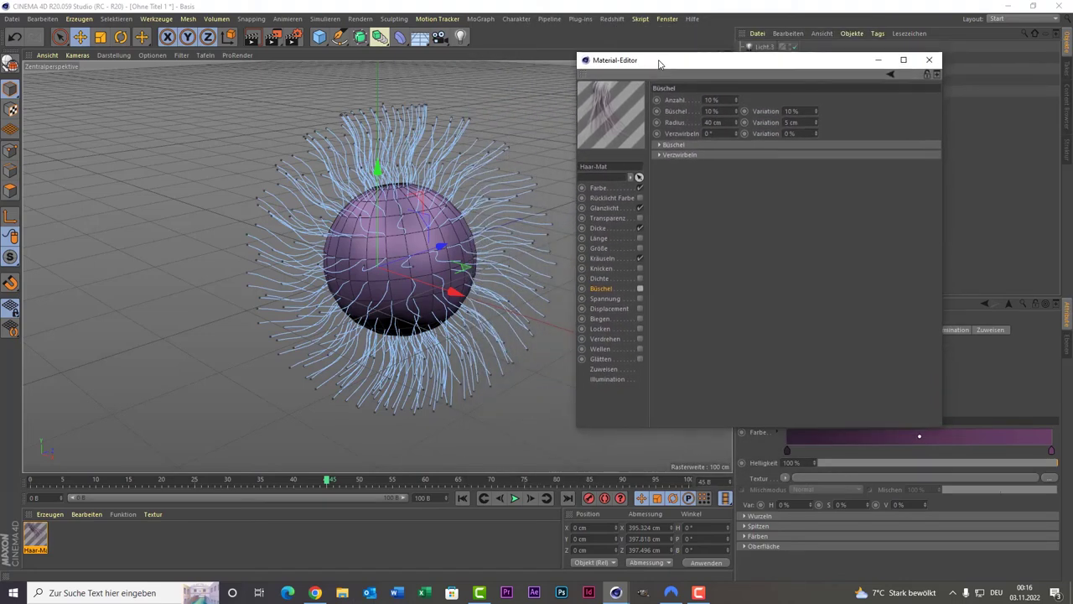
mouse_move(659, 63)
mouse_down()
mouse_move(637, 81)
mouse_move(603, 84)
mouse_up()
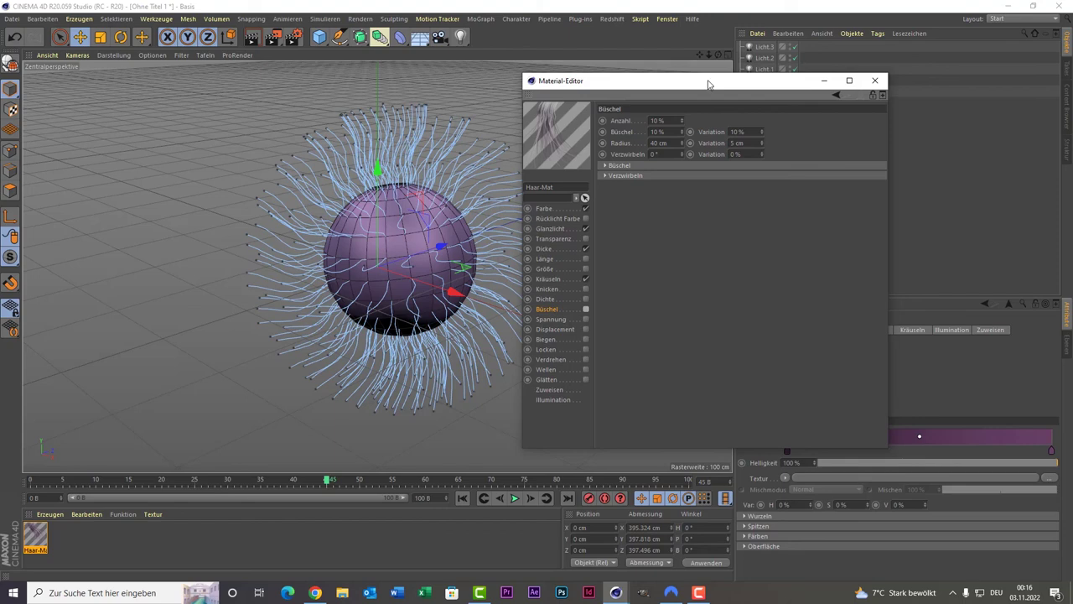
drag(708, 85, 705, 84)
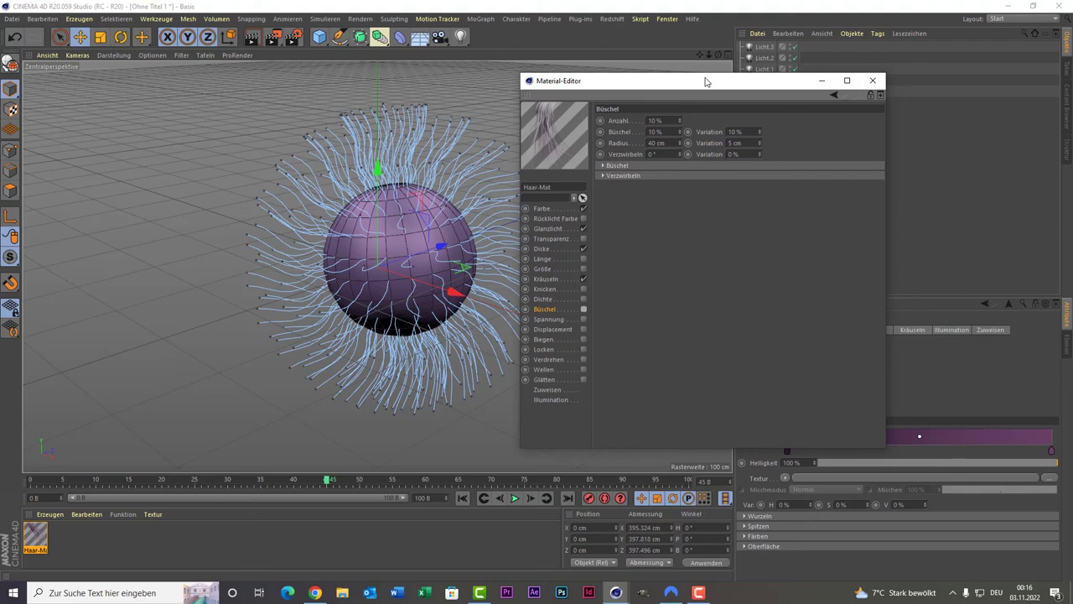
drag(705, 82, 669, 80)
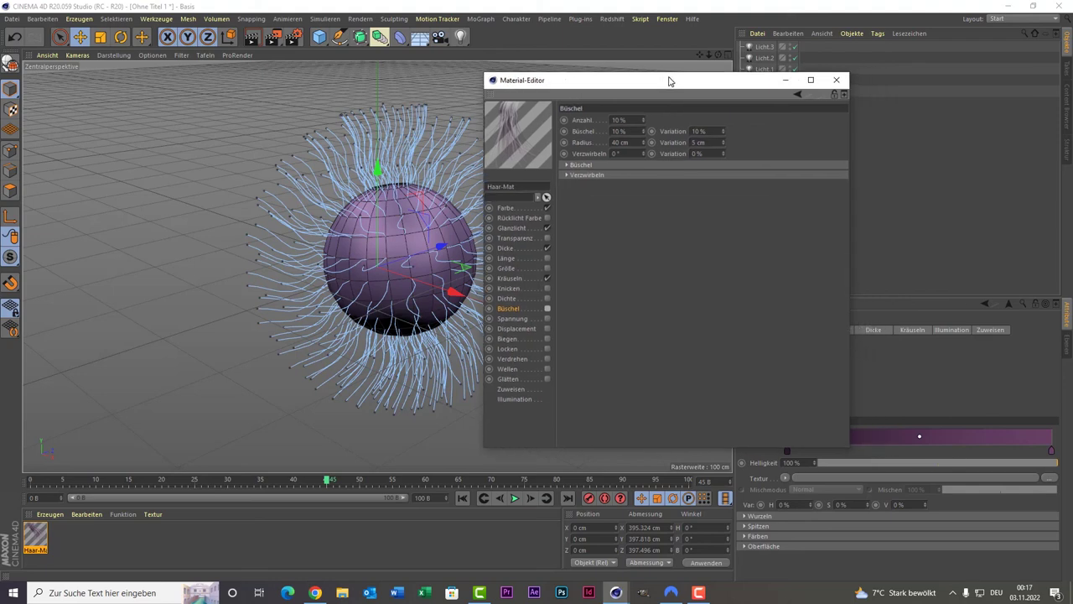